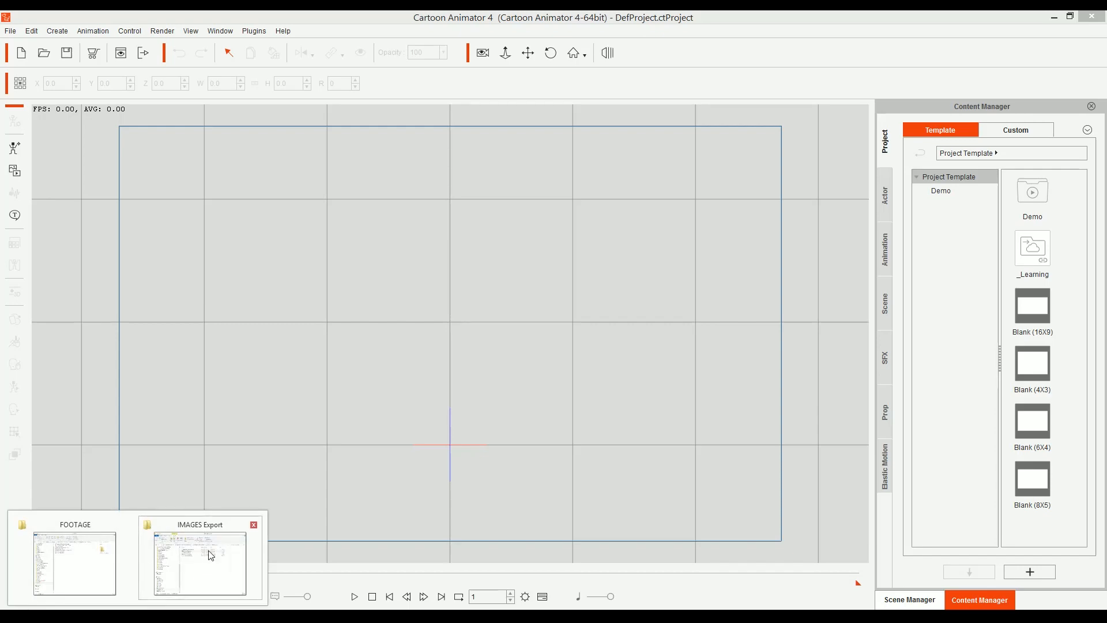
# - Import Monalisa-Body.png from the IMAGES Export folder as a G3 Free Bone Actor
pyautogui.click(217, 562)
pyautogui.click(621, 143)
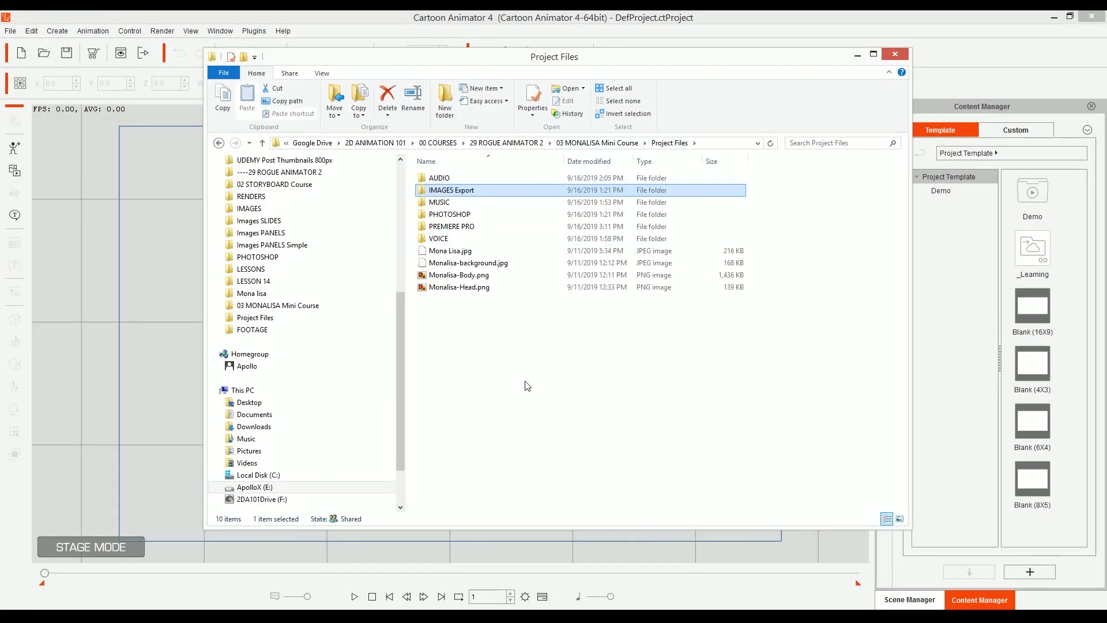
pyautogui.doubleClick(454, 192)
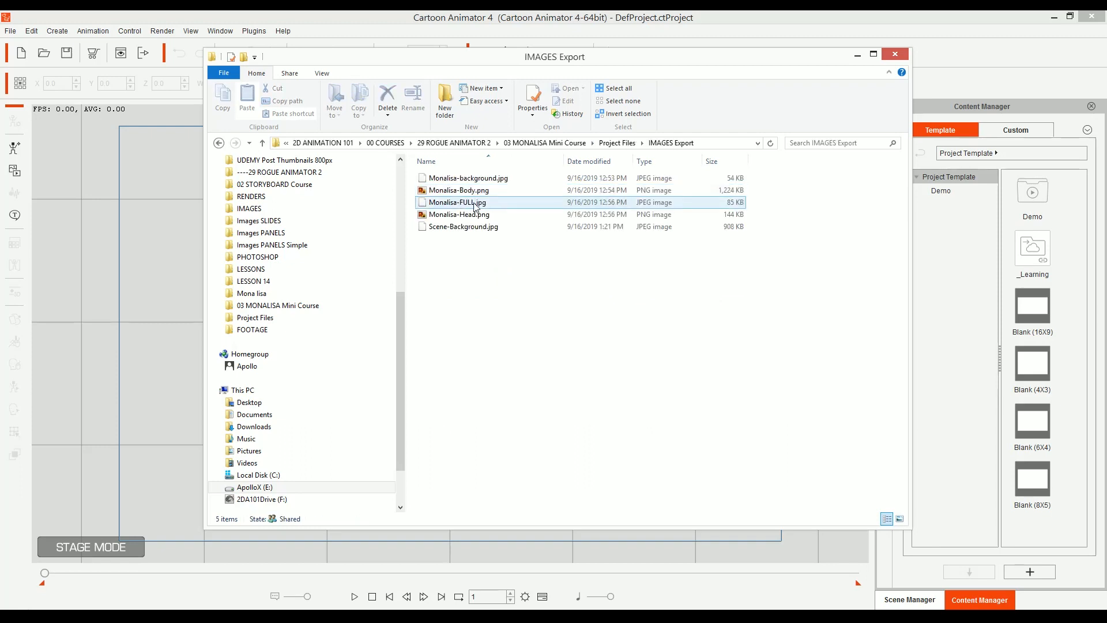
pyautogui.click(477, 192)
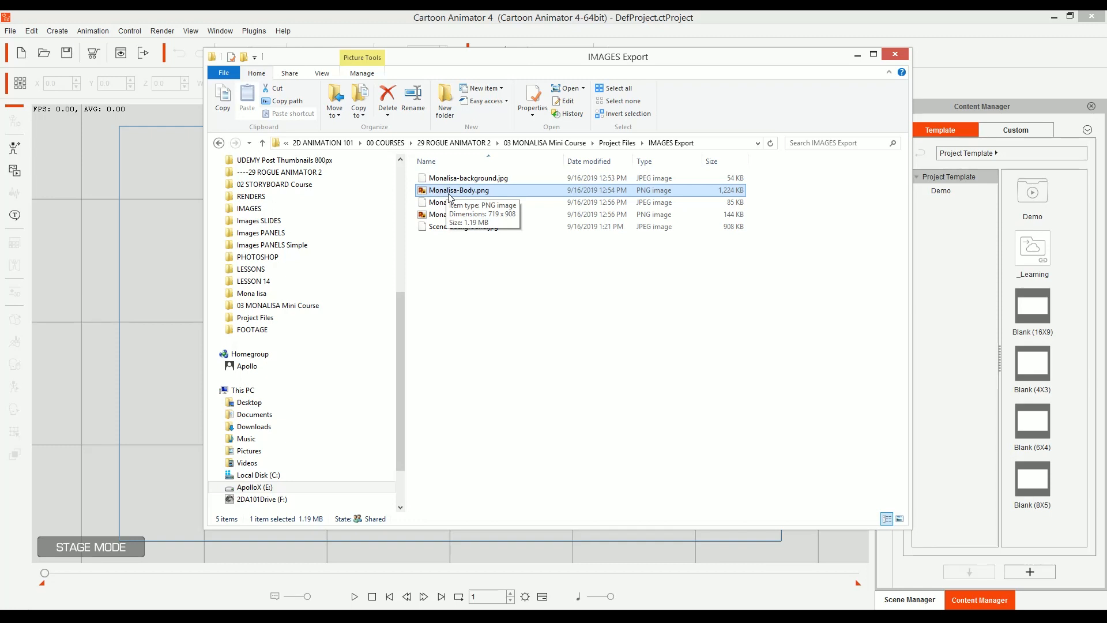
pyautogui.moveTo(461, 198); pyautogui.dragTo(450, 370)
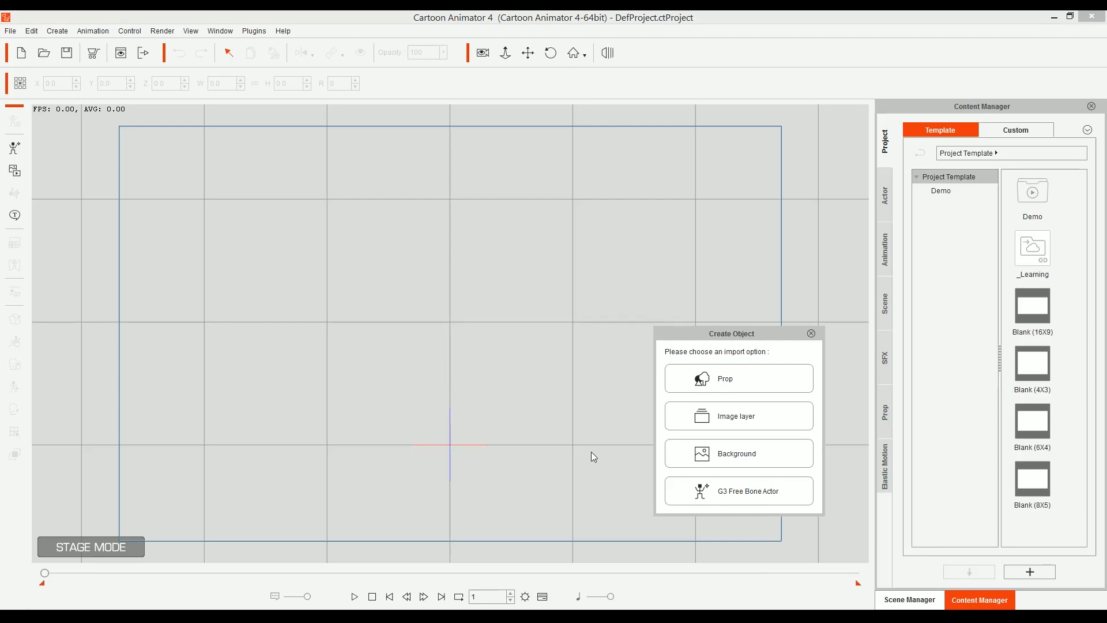
pyautogui.click(754, 491)
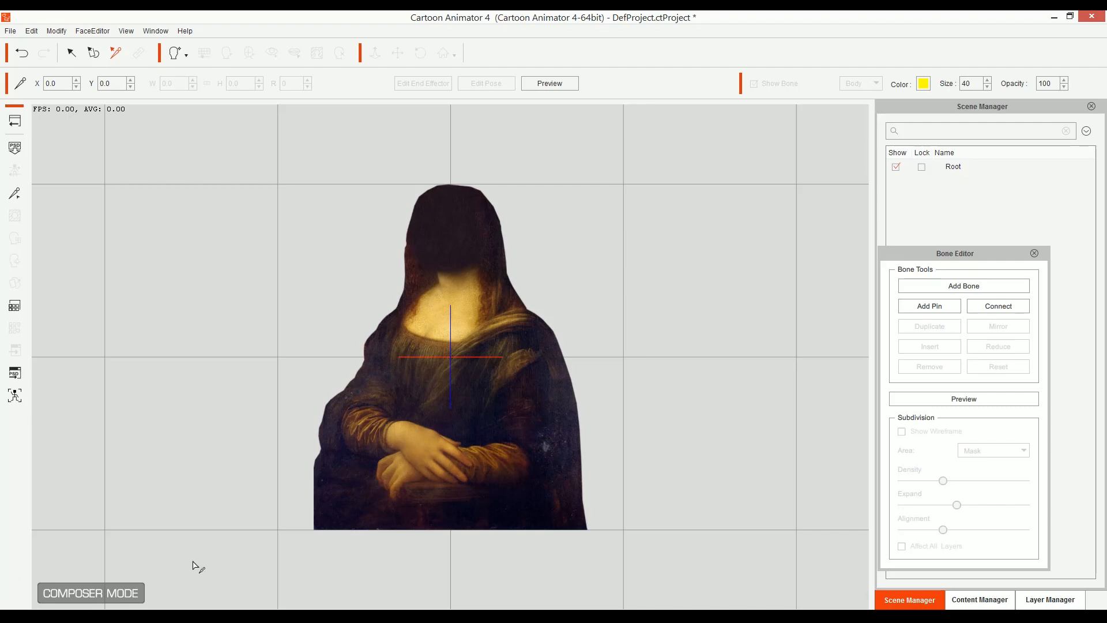
# - Return to the stage, select the Mona Lisa body actor and reopen it in Composer mode
pyautogui.click(15, 121)
pyautogui.click(465, 422)
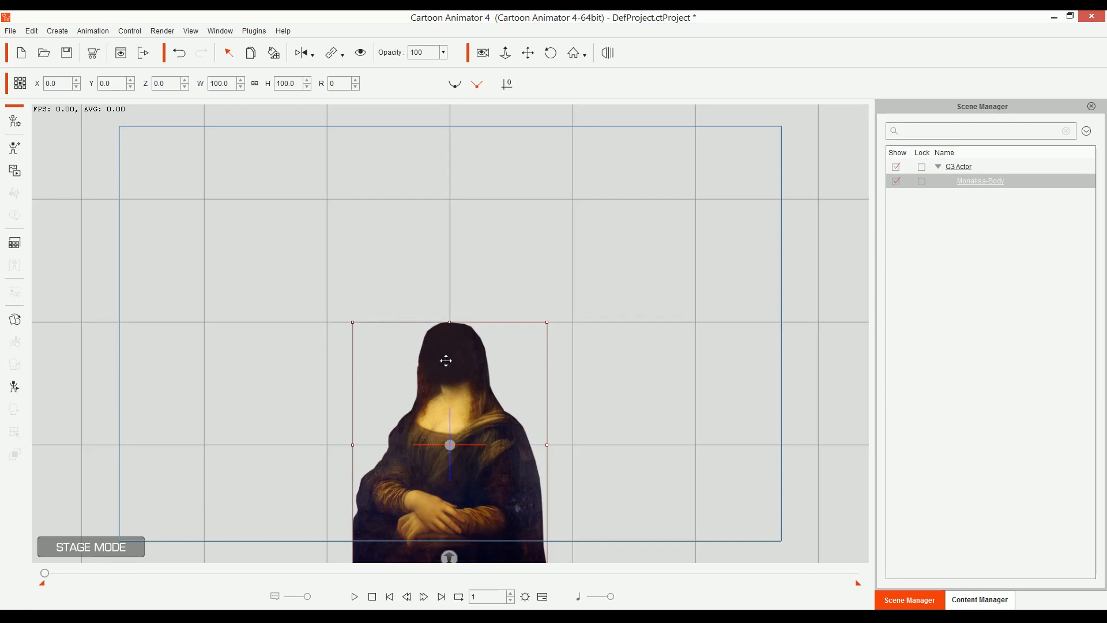
pyautogui.click(14, 122)
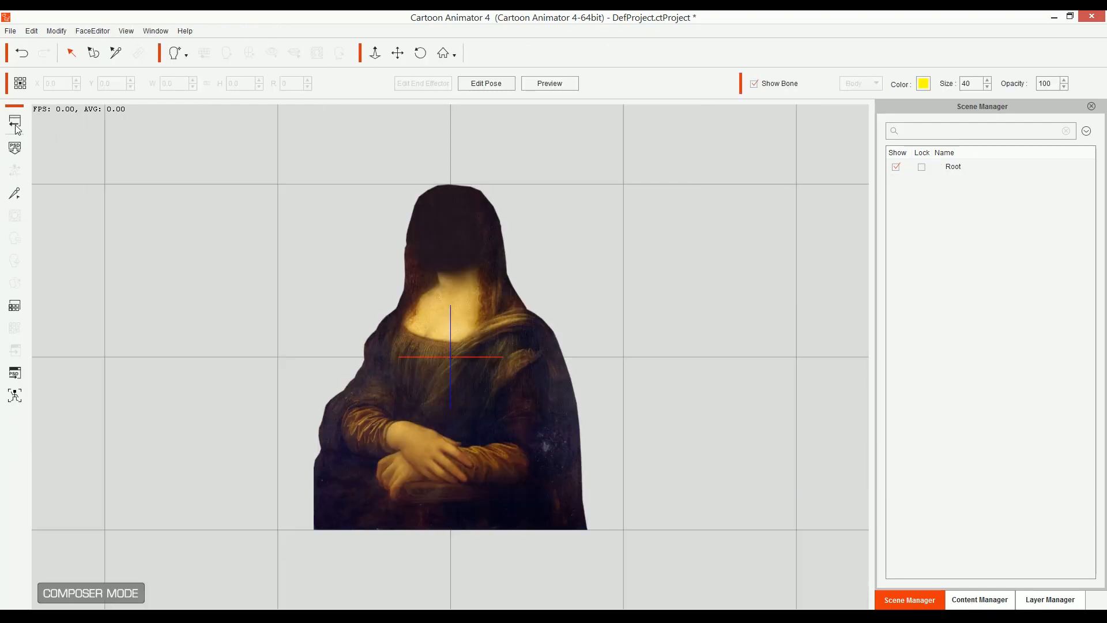
# - Add a six-joint bone chain to the body image, running from its base up through chest and neck into the head and ending sideways
pyautogui.click(452, 234)
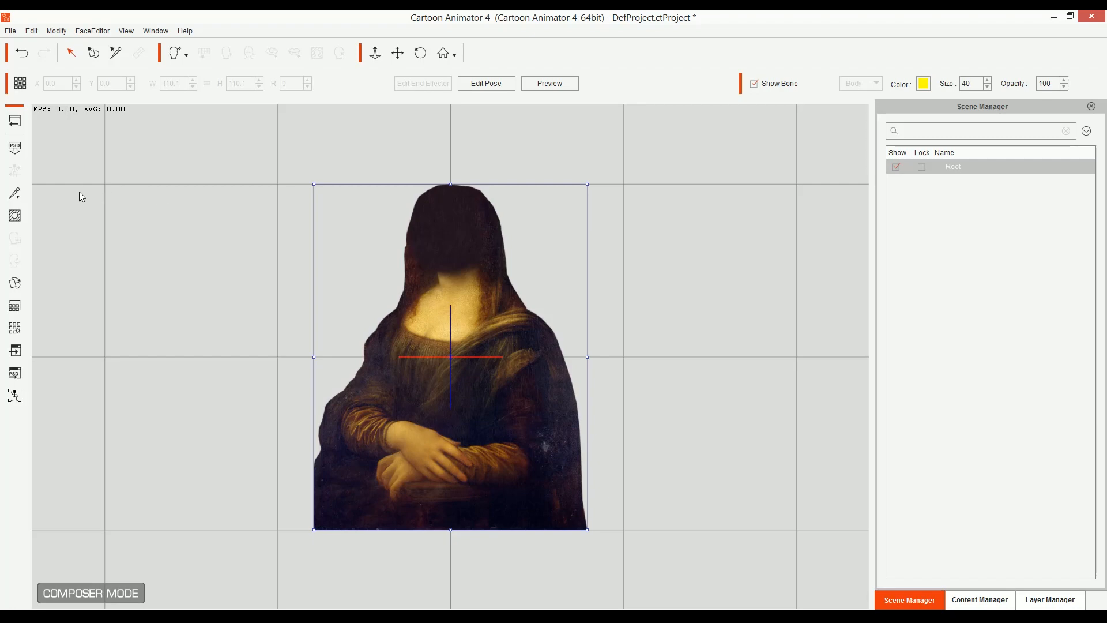
pyautogui.click(15, 193)
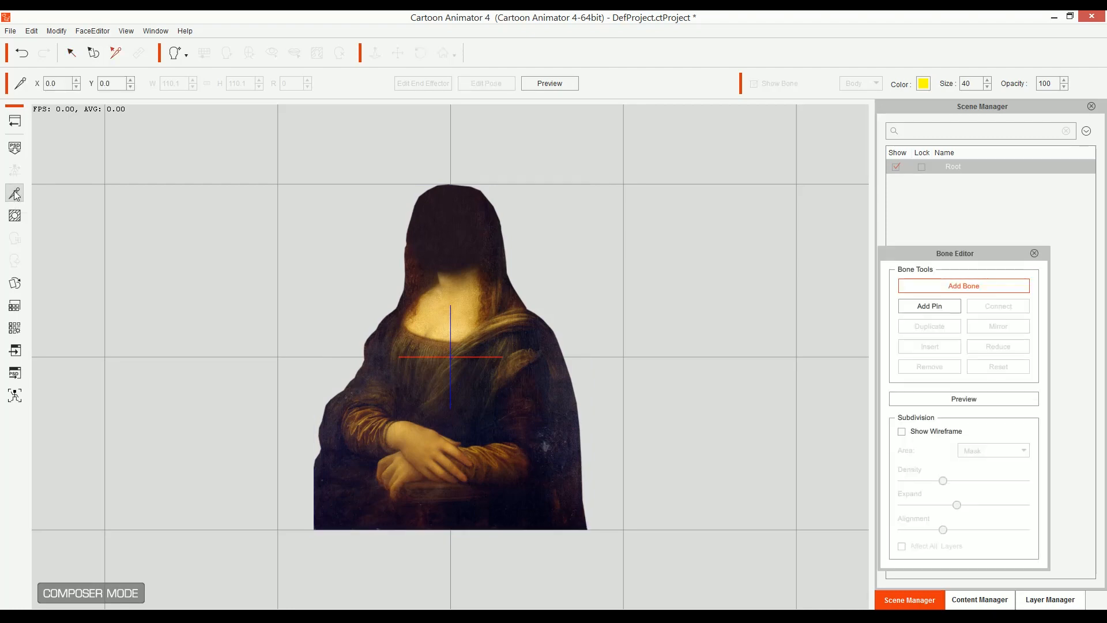
pyautogui.moveTo(974, 252); pyautogui.dragTo(703, 155)
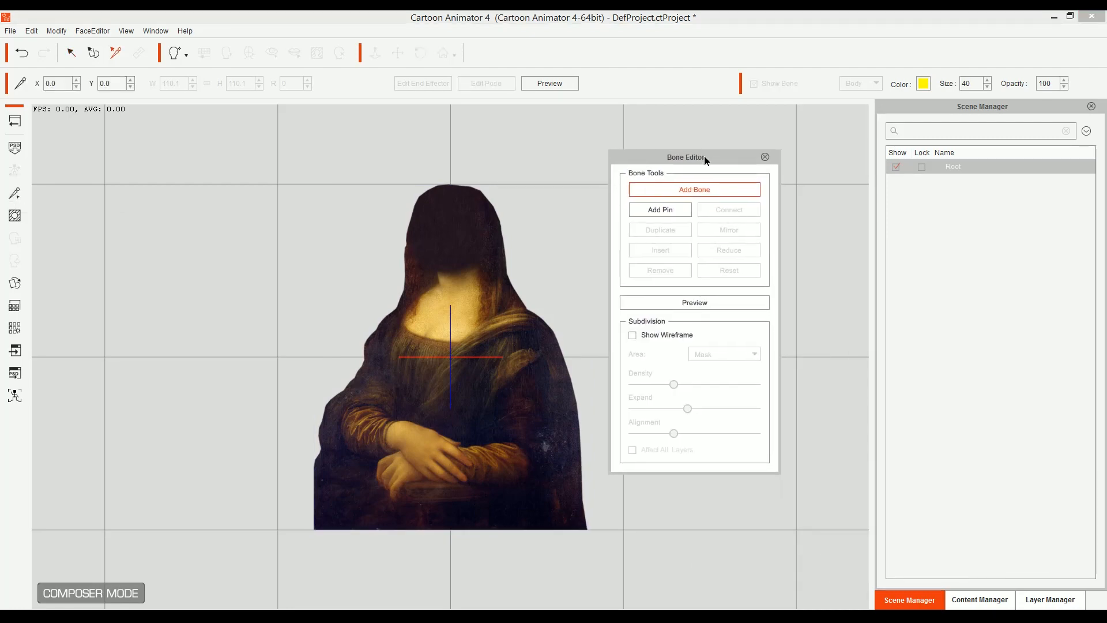
pyautogui.click(692, 195)
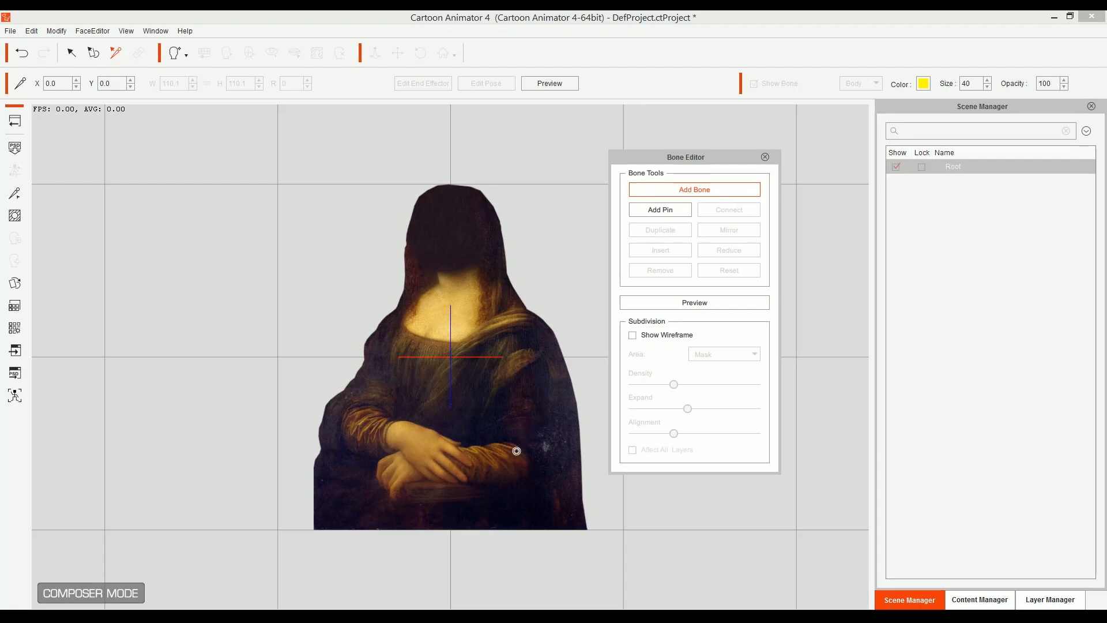
pyautogui.click(470, 518)
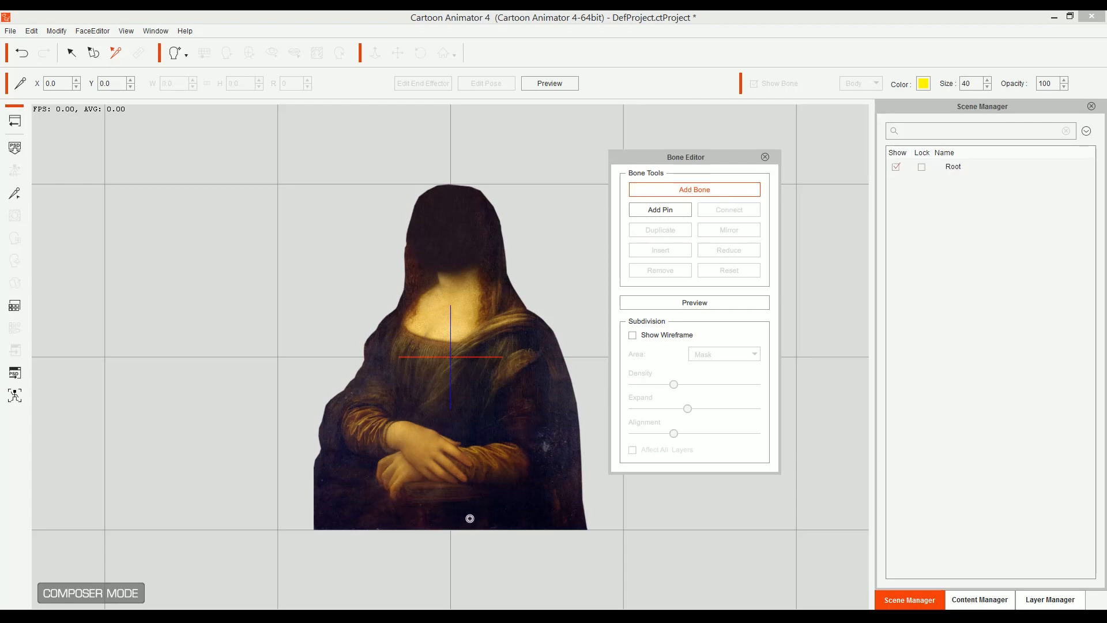
pyautogui.click(477, 440)
pyautogui.click(475, 364)
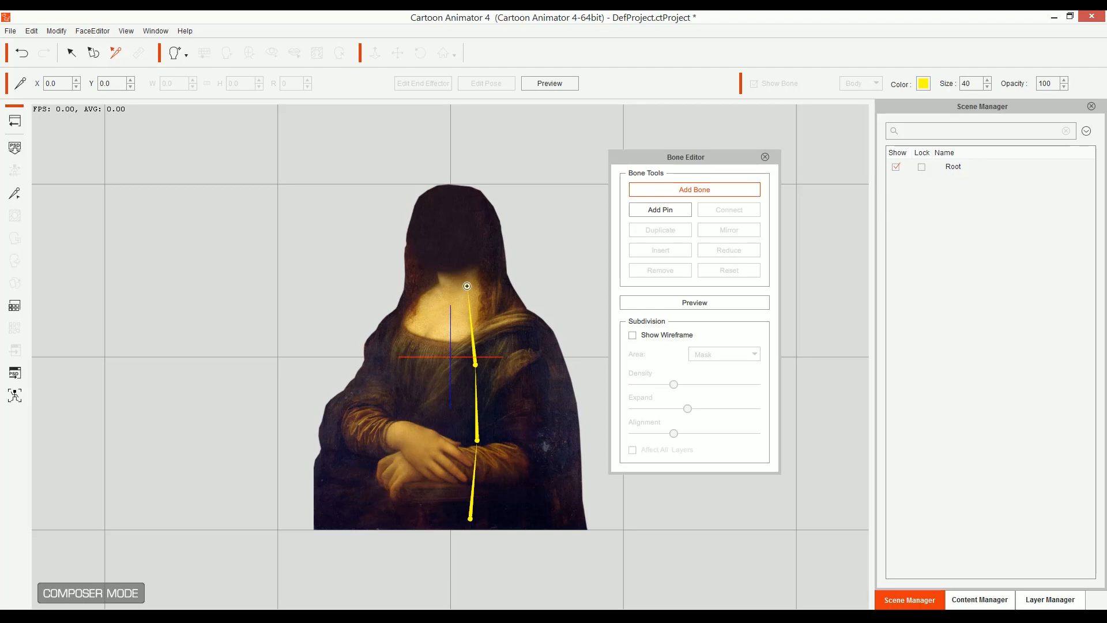
pyautogui.click(471, 288)
pyautogui.click(461, 238)
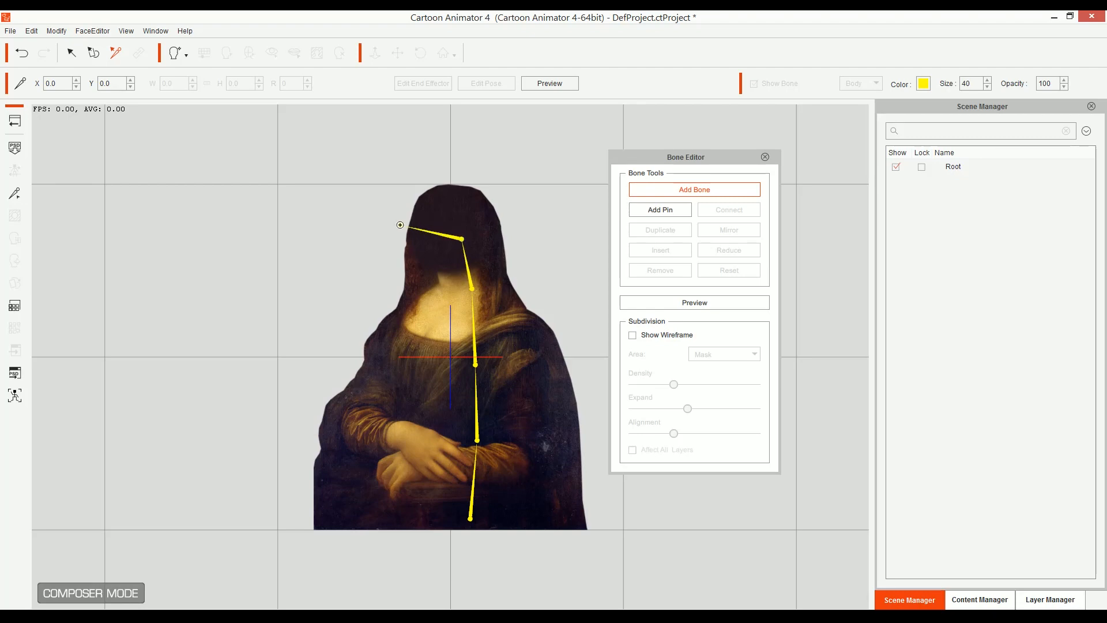
pyautogui.click(427, 224)
pyautogui.rightClick(413, 240)
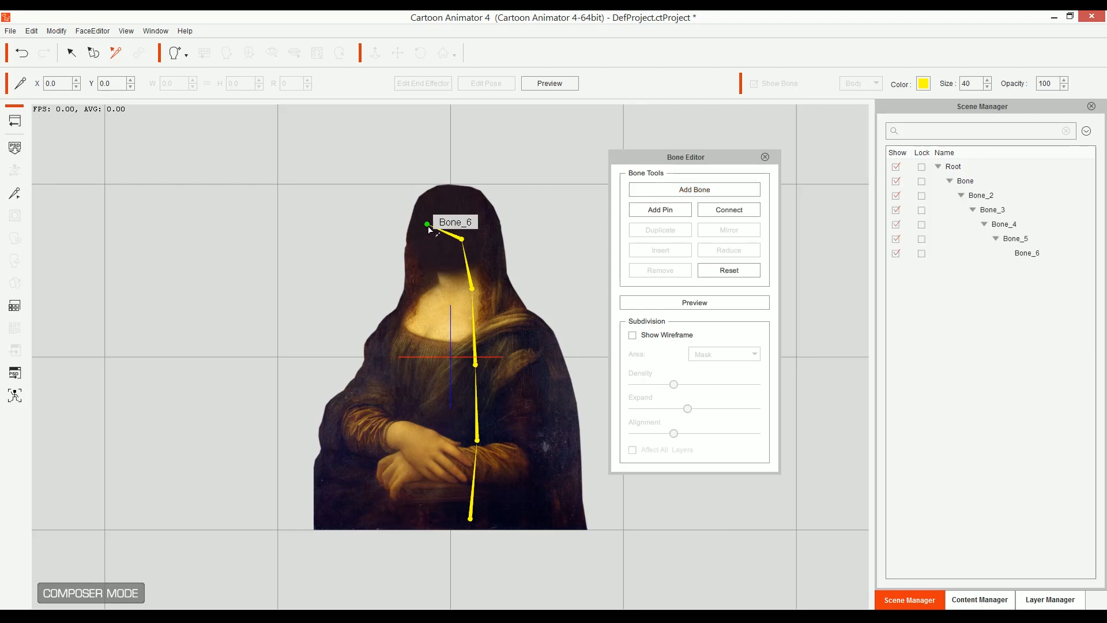
# - Delete the last bone, Bone_6, at the side of the head
pyautogui.click(426, 225)
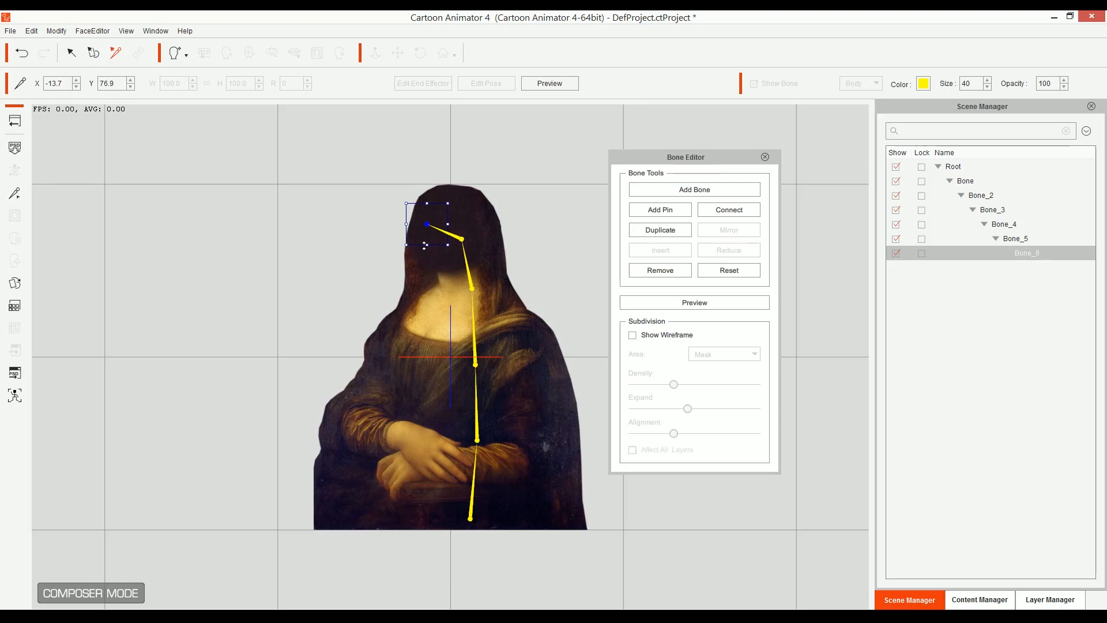
pyautogui.press('Delete')
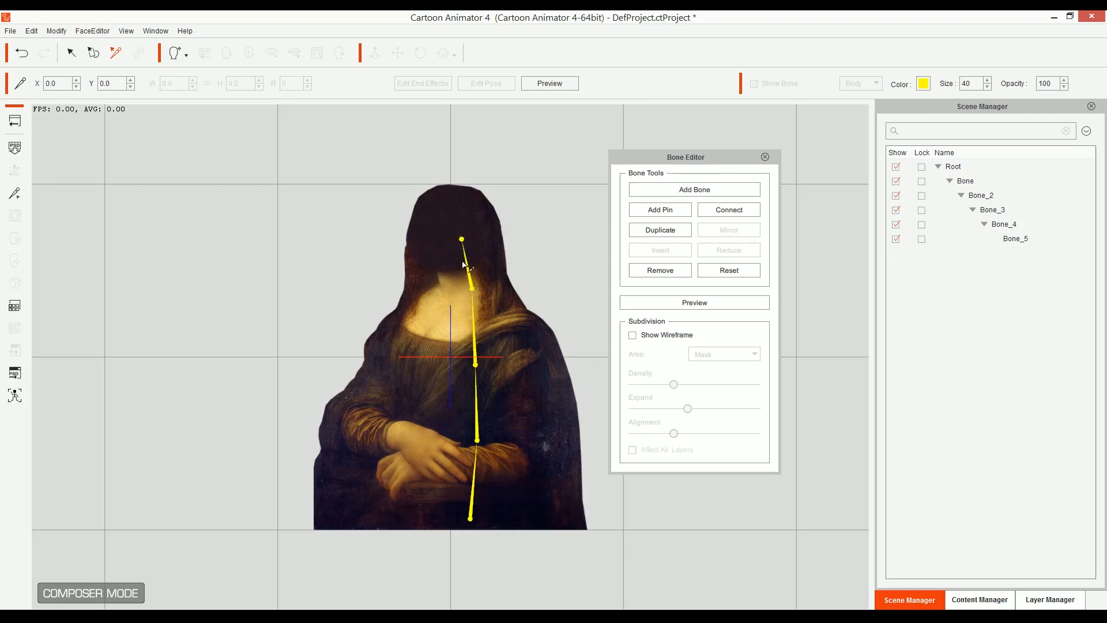
# - Preview the bone rig by moving the neck bone to bend the body, and leave the preview
pyautogui.click(551, 82)
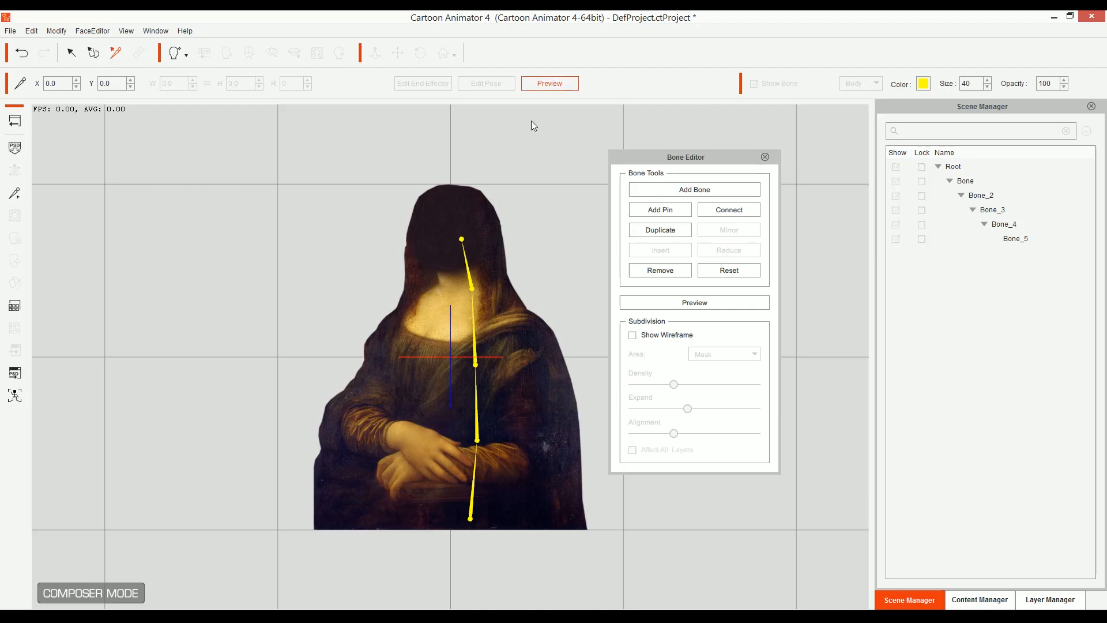
pyautogui.click(468, 271)
pyautogui.moveTo(468, 272); pyautogui.dragTo(479, 293)
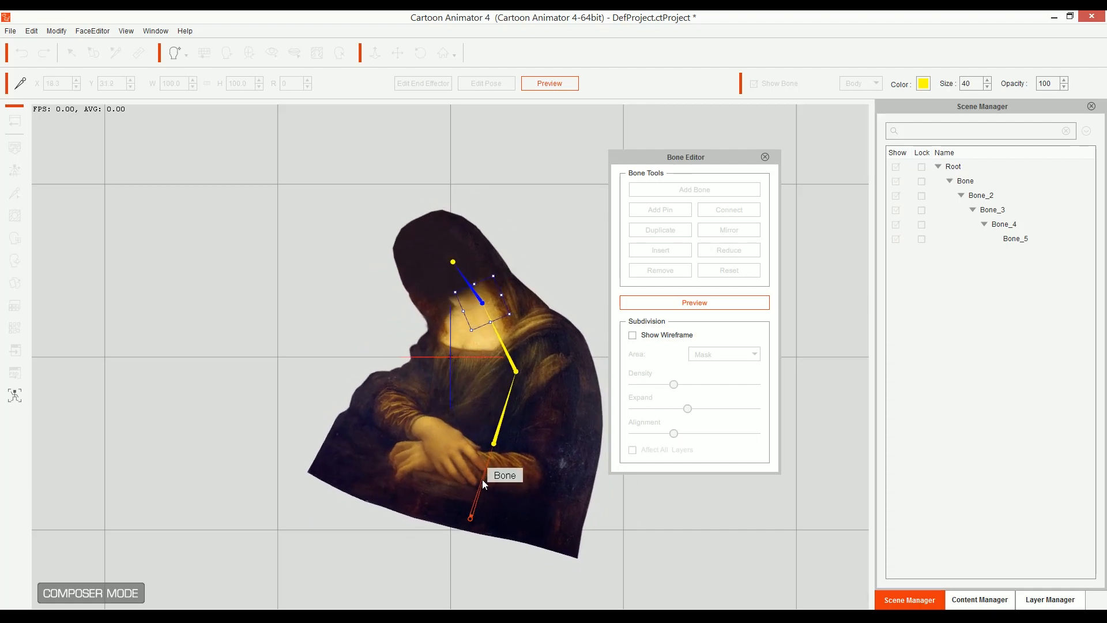
pyautogui.click(550, 84)
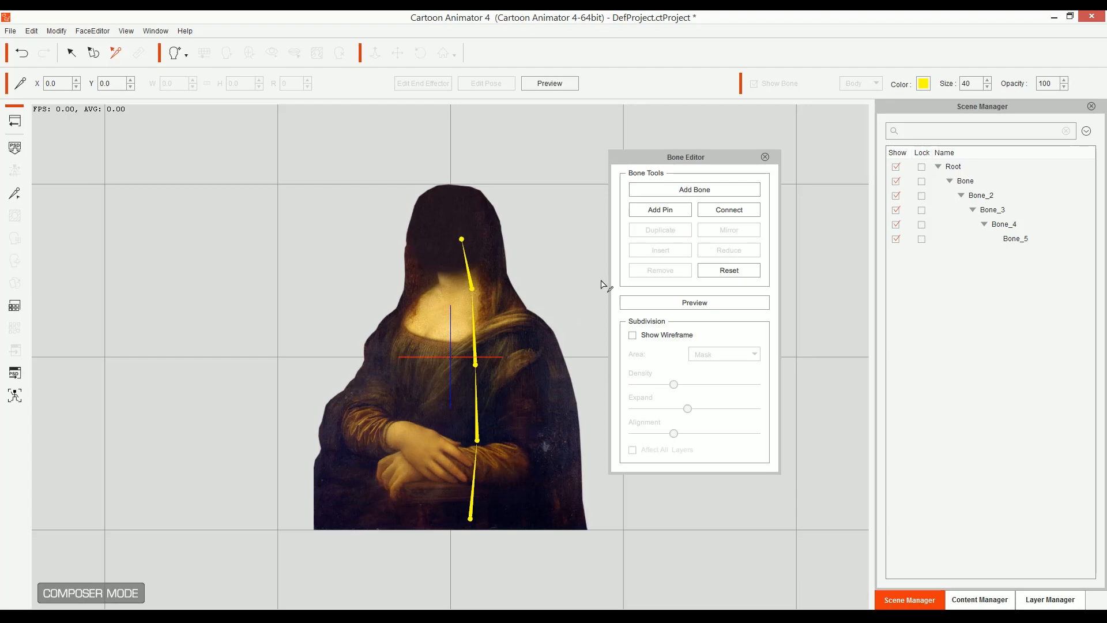
# - Place 13 pins on the Root image along the body's bottom edge, both lower sides and across the arms and hands
pyautogui.click(958, 168)
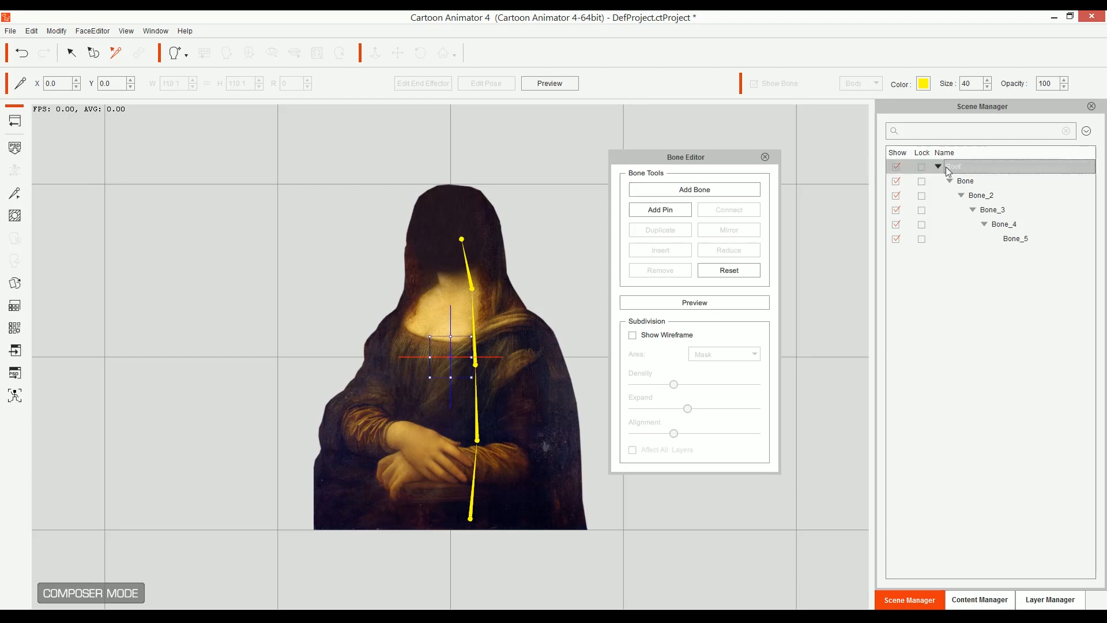
pyautogui.click(664, 214)
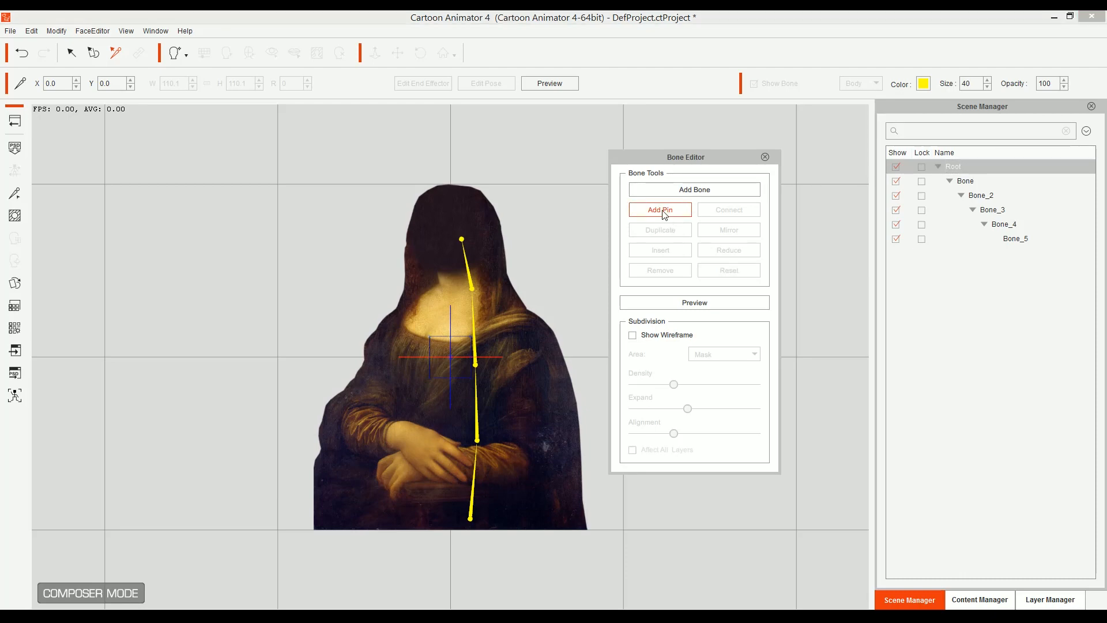
pyautogui.click(323, 517)
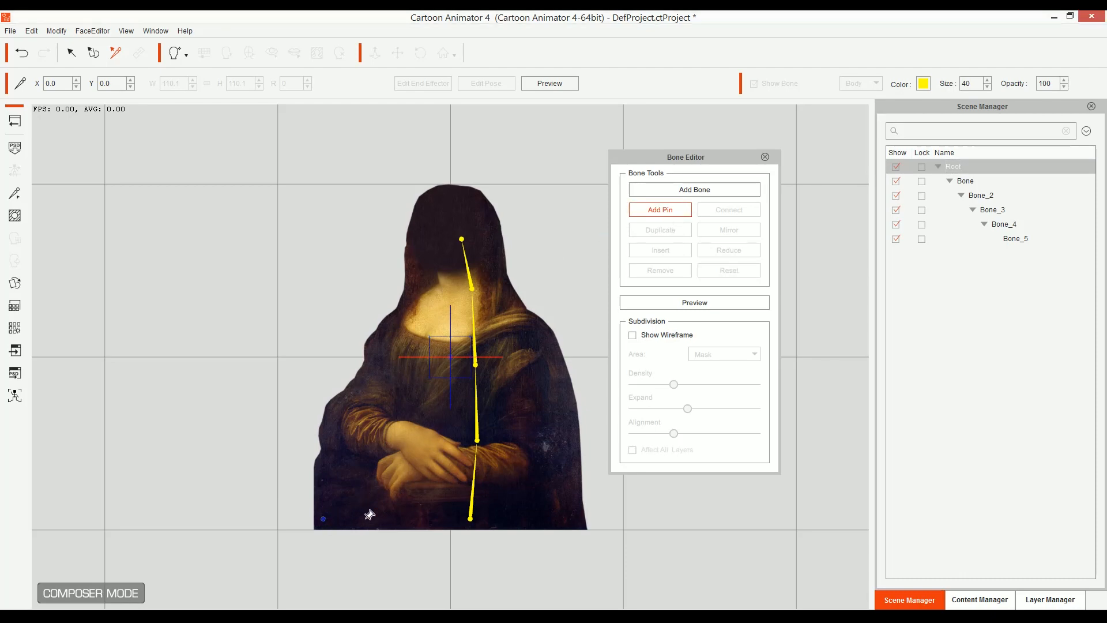
pyautogui.click(367, 518)
pyautogui.click(436, 516)
pyautogui.click(500, 518)
pyautogui.click(573, 517)
pyautogui.click(572, 456)
pyautogui.click(571, 405)
pyautogui.click(343, 403)
pyautogui.click(329, 470)
pyautogui.click(390, 431)
pyautogui.click(442, 449)
pyautogui.click(505, 444)
pyautogui.click(545, 409)
pyautogui.click(659, 211)
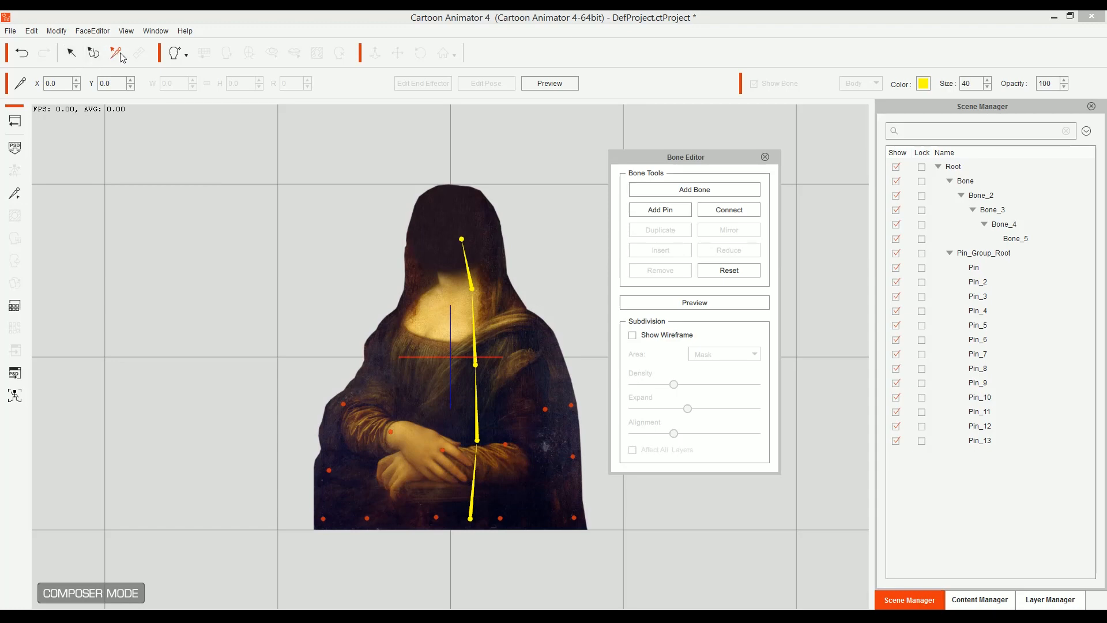
# - Preview the pinned rig by moving the neck bone slightly, and leave the preview
pyautogui.click(71, 54)
pyautogui.click(549, 83)
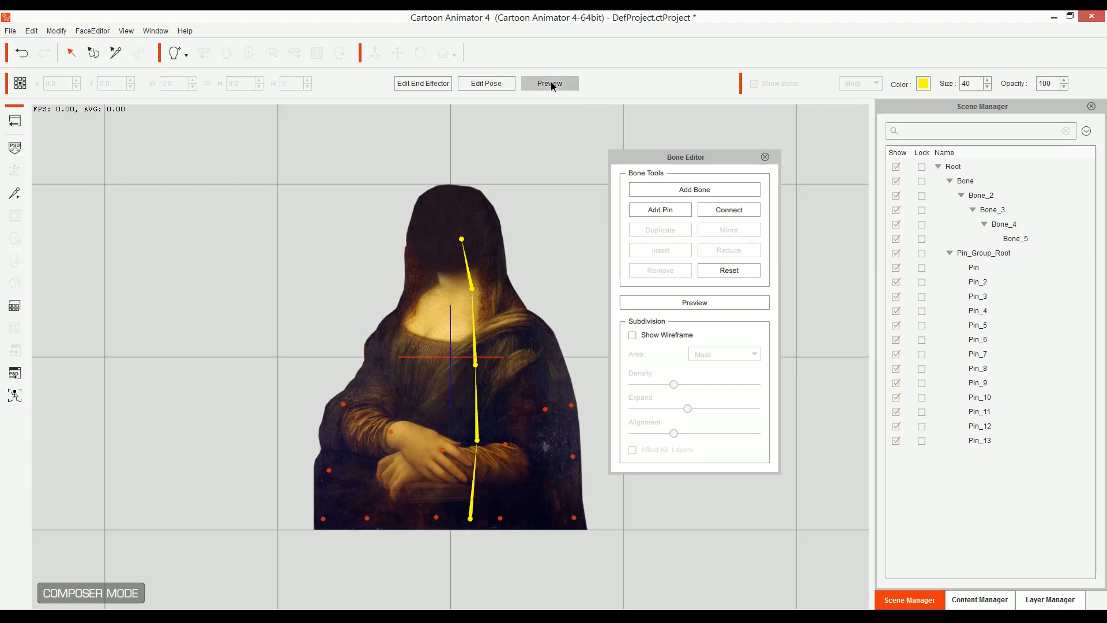
pyautogui.moveTo(470, 278)
pyautogui.mouseDown()
pyautogui.moveTo(472, 208)
pyautogui.moveTo(490, 252)
pyautogui.moveTo(462, 292)
pyautogui.moveTo(457, 259)
pyautogui.moveTo(459, 288)
pyautogui.moveTo(473, 278)
pyautogui.mouseUp()
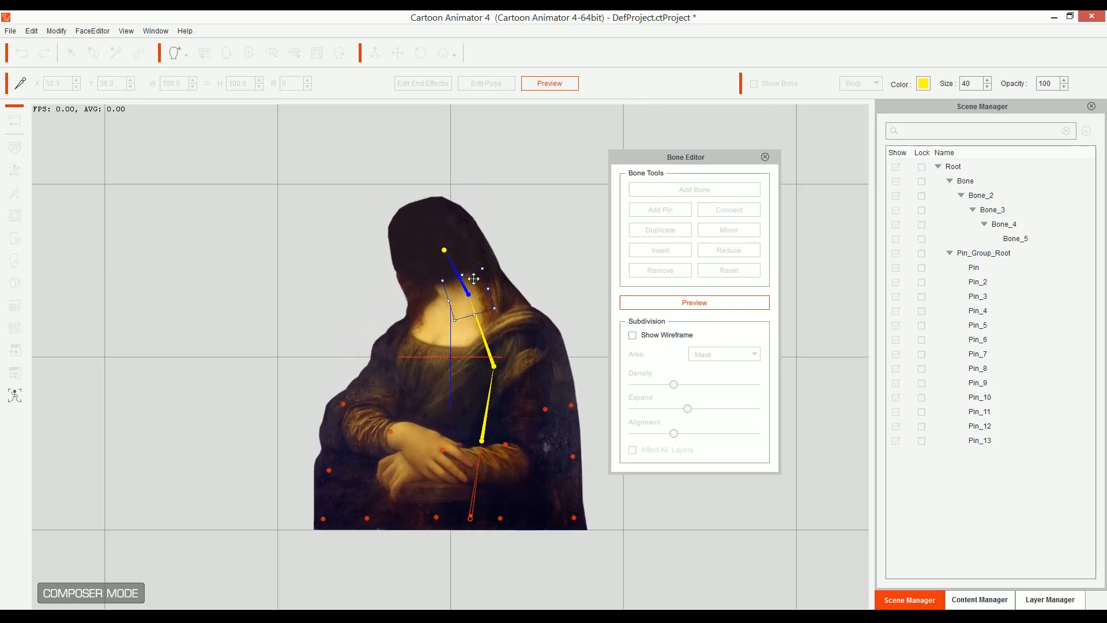
pyautogui.click(547, 83)
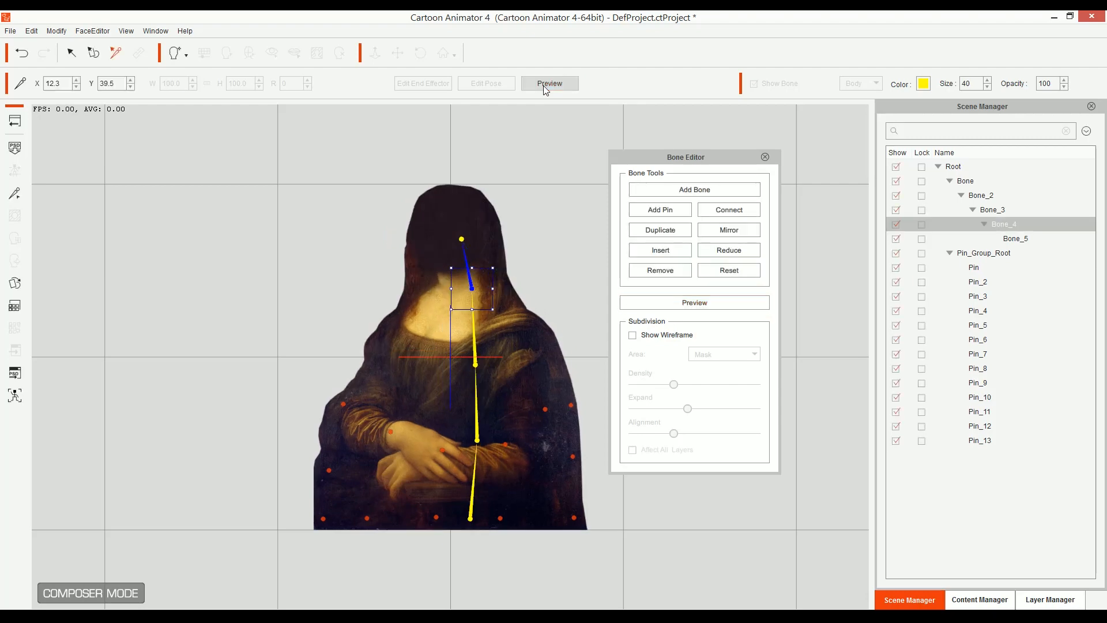
# - Extend the bone chain from Bone_5 in the face area with one bone to the top of the head
pyautogui.click(462, 240)
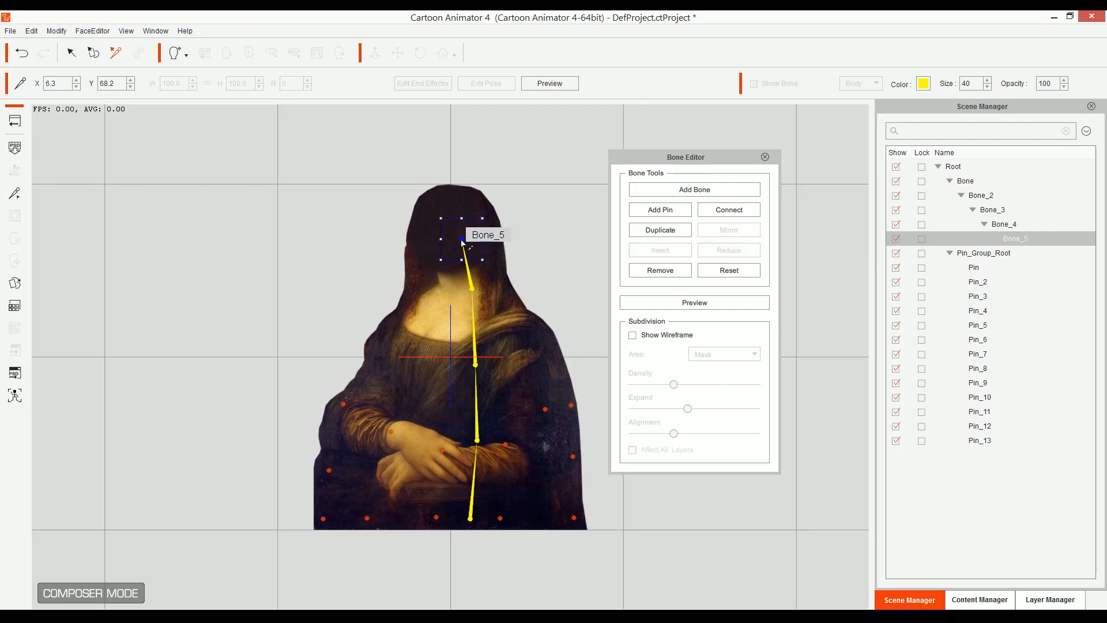
pyautogui.click(685, 189)
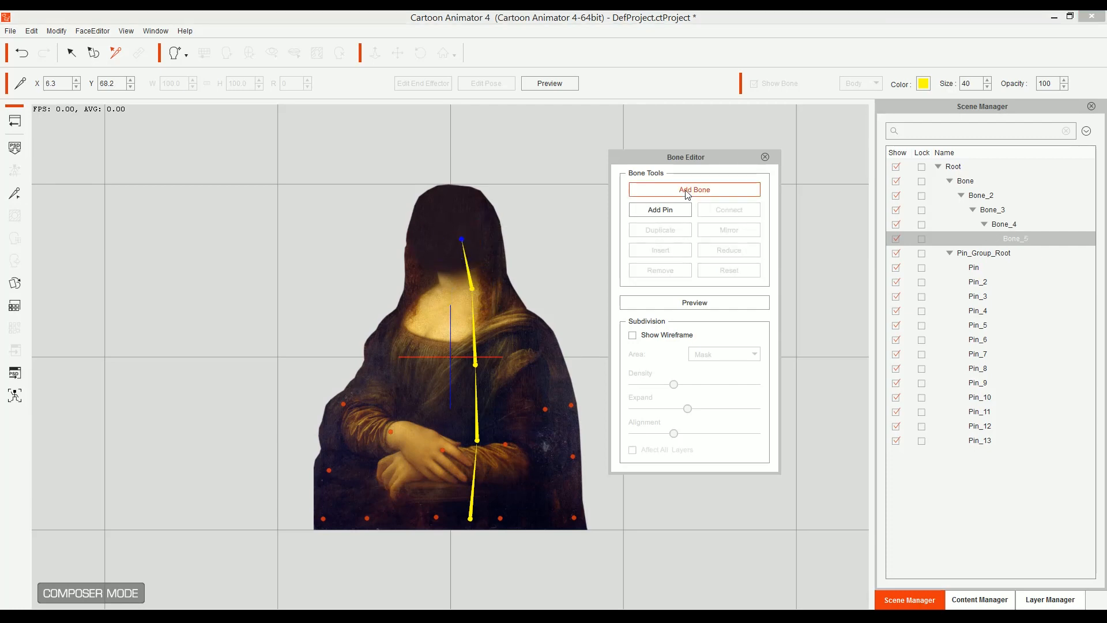
pyautogui.click(446, 190)
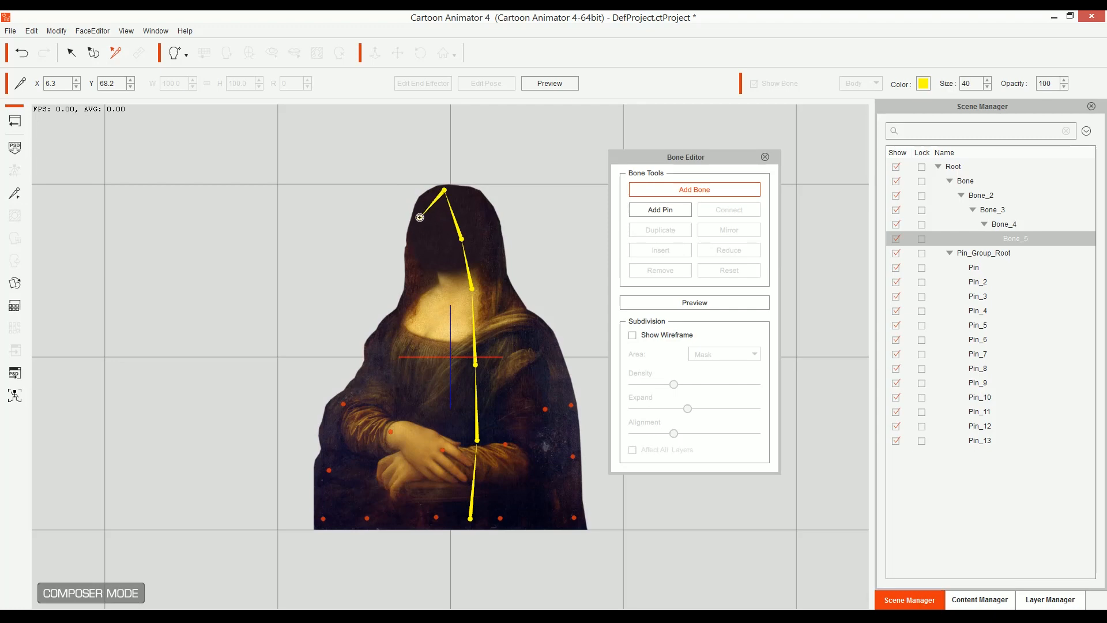
pyautogui.press('Escape')
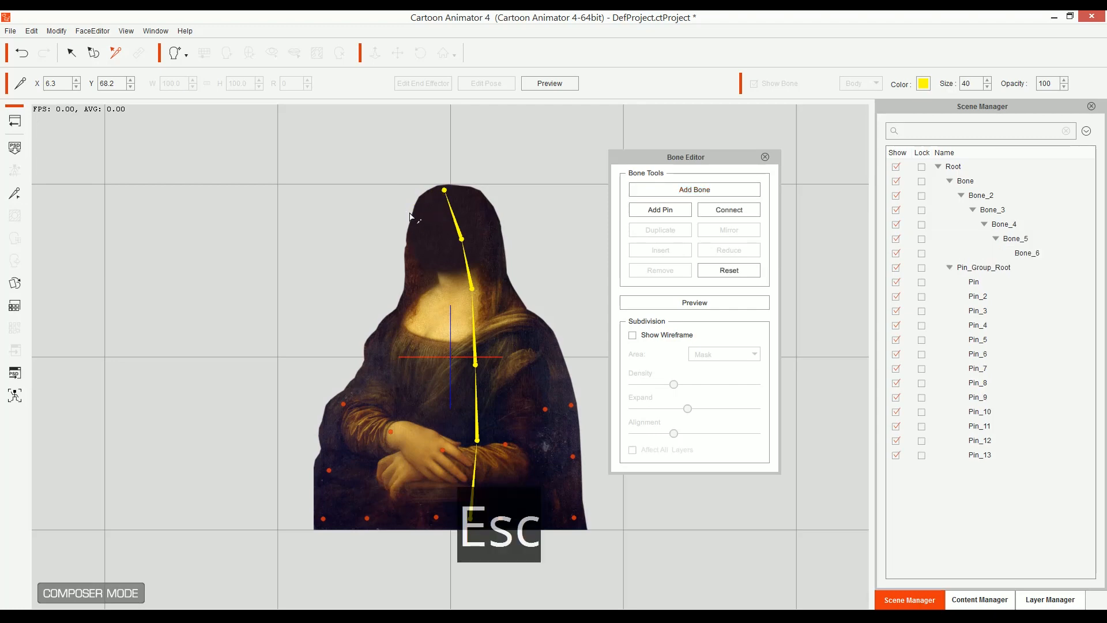
# - Rename Bone_5 as Head
pyautogui.click(461, 233)
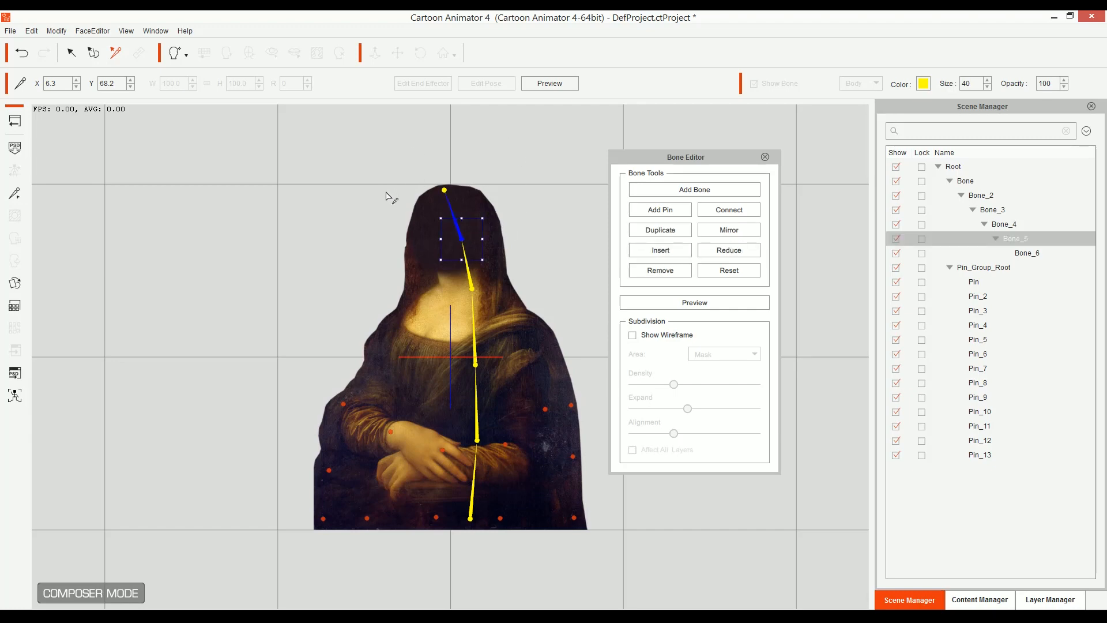
pyautogui.doubleClick(1016, 241)
pyautogui.write('Head')
pyautogui.press('Return')
# - Add Monalisa-Head.png from the IMAGES Export folder as an image on the Head bone, with Keep Parent Transform enabled
pyautogui.click(1047, 601)
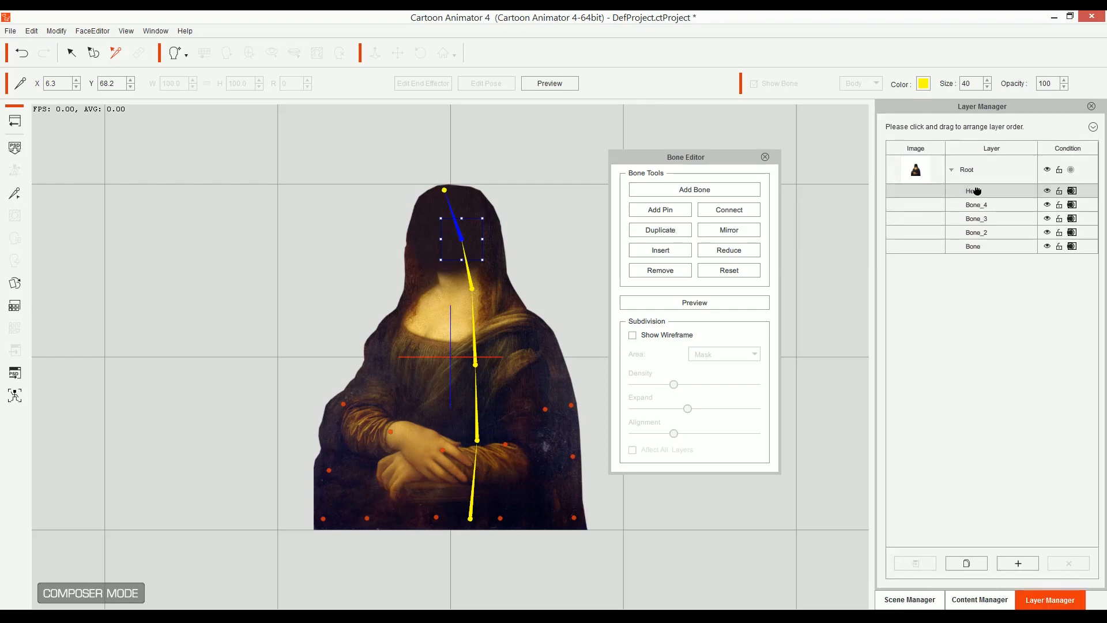
pyautogui.click(975, 196)
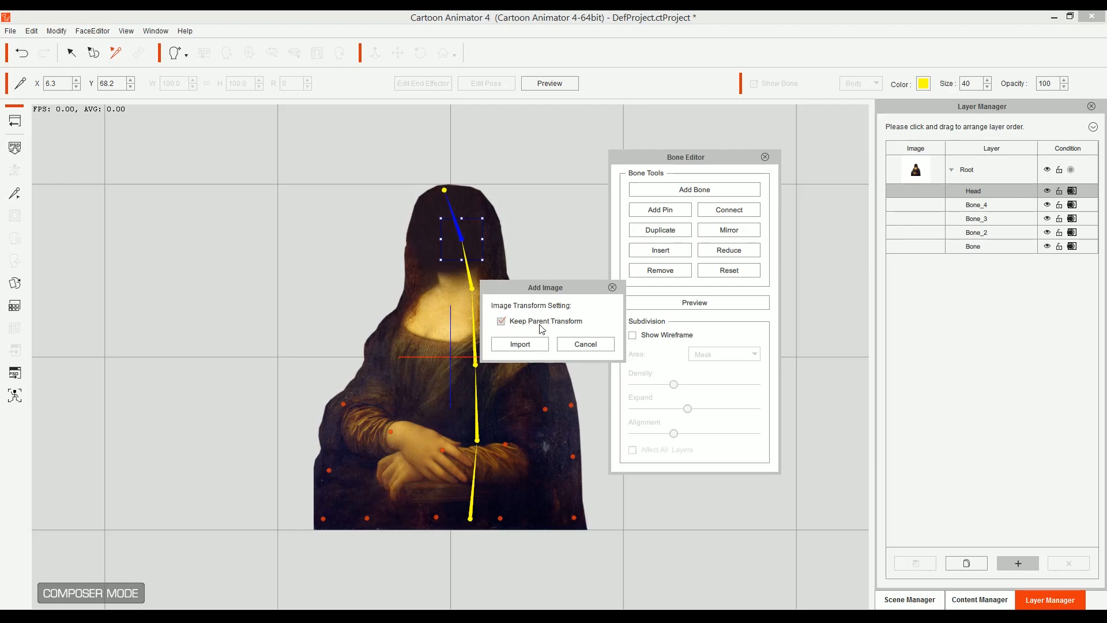
pyautogui.click(521, 344)
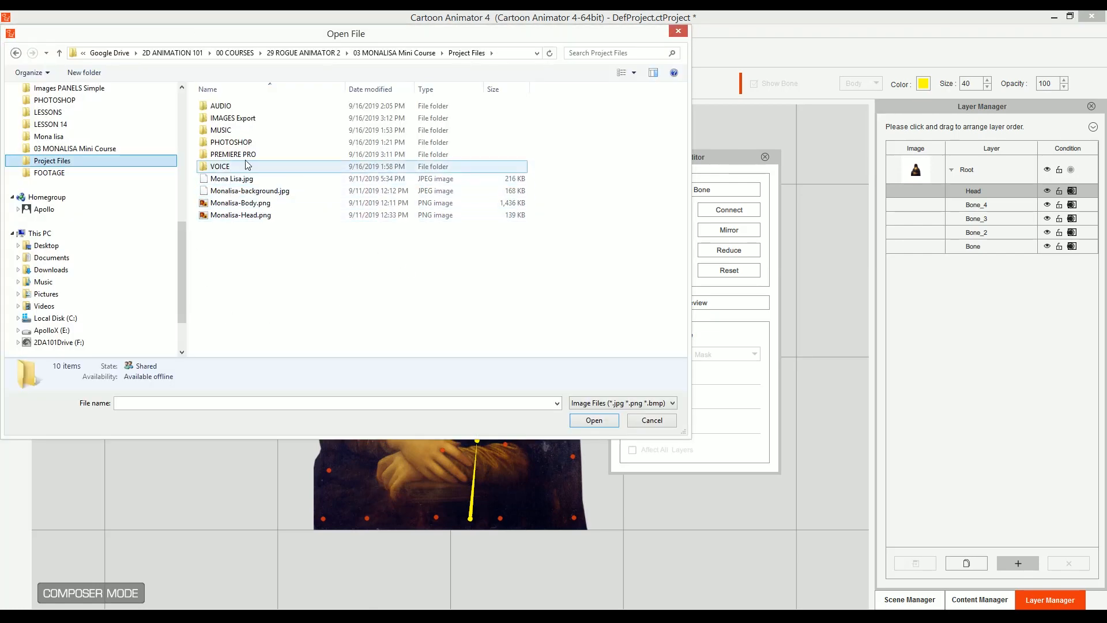
pyautogui.doubleClick(231, 118)
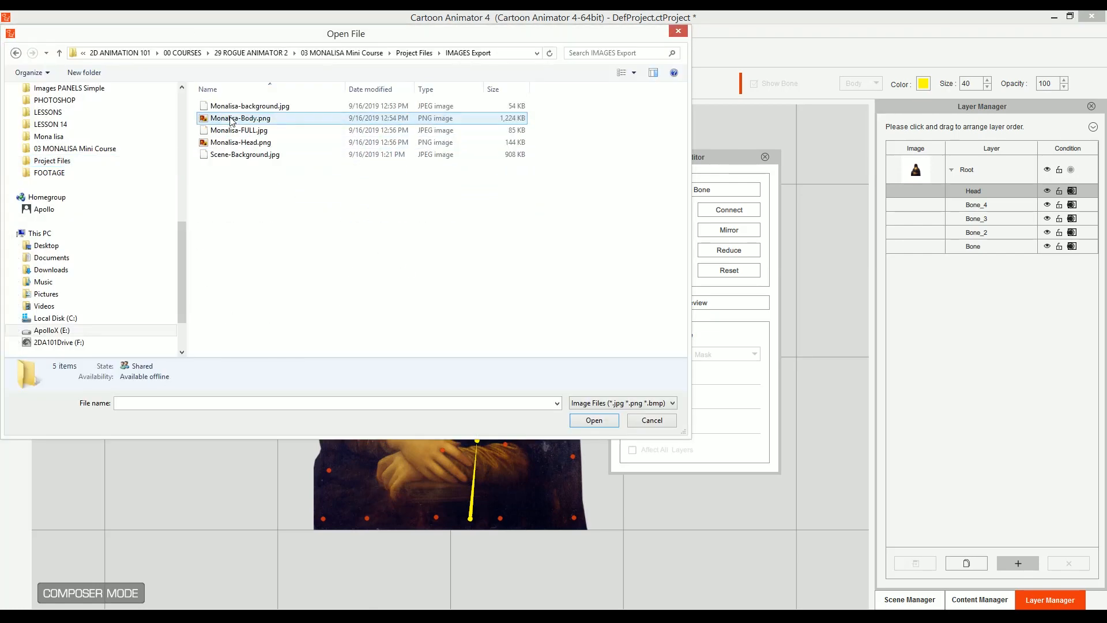
pyautogui.click(255, 143)
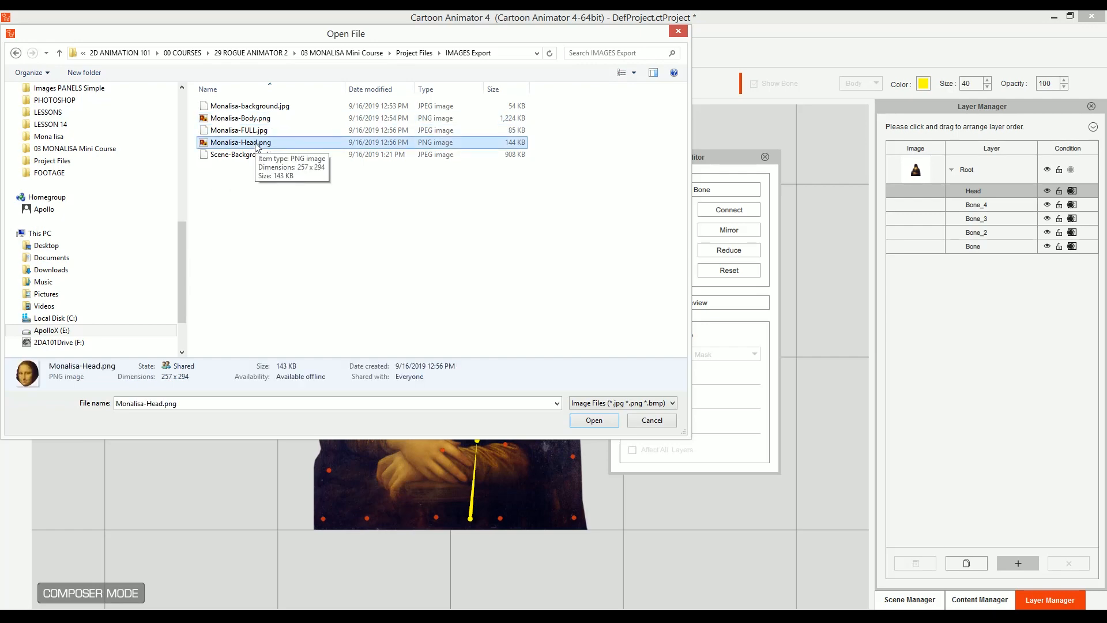
pyautogui.click(594, 420)
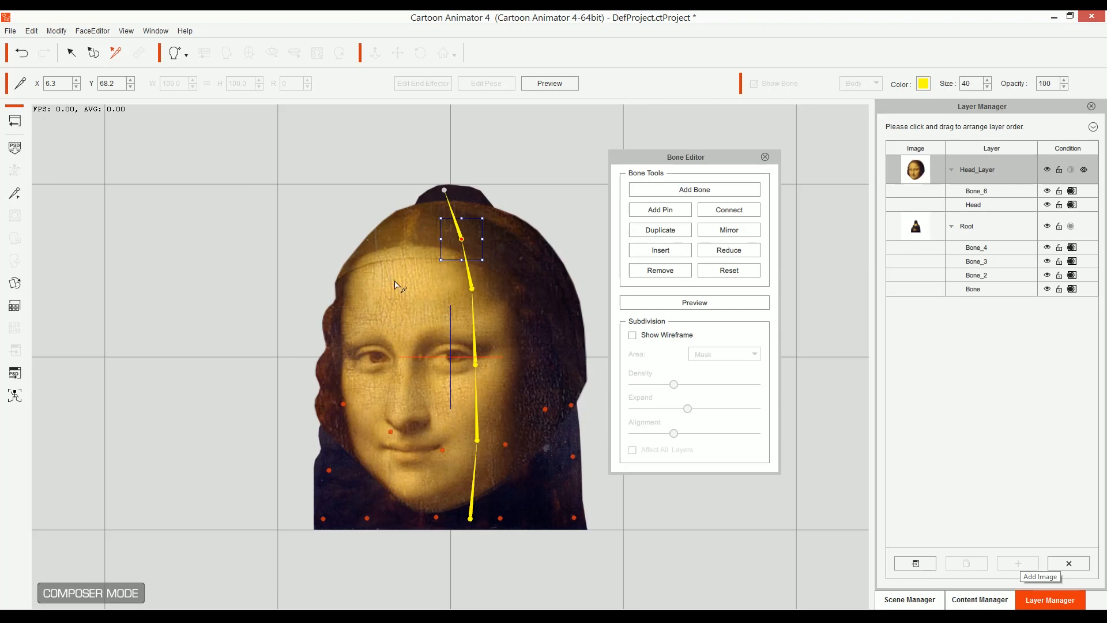
# - Scale the head image down to about 111.8 and place it over the body's face area at about X -0.7, Y 82.4
pyautogui.click(94, 54)
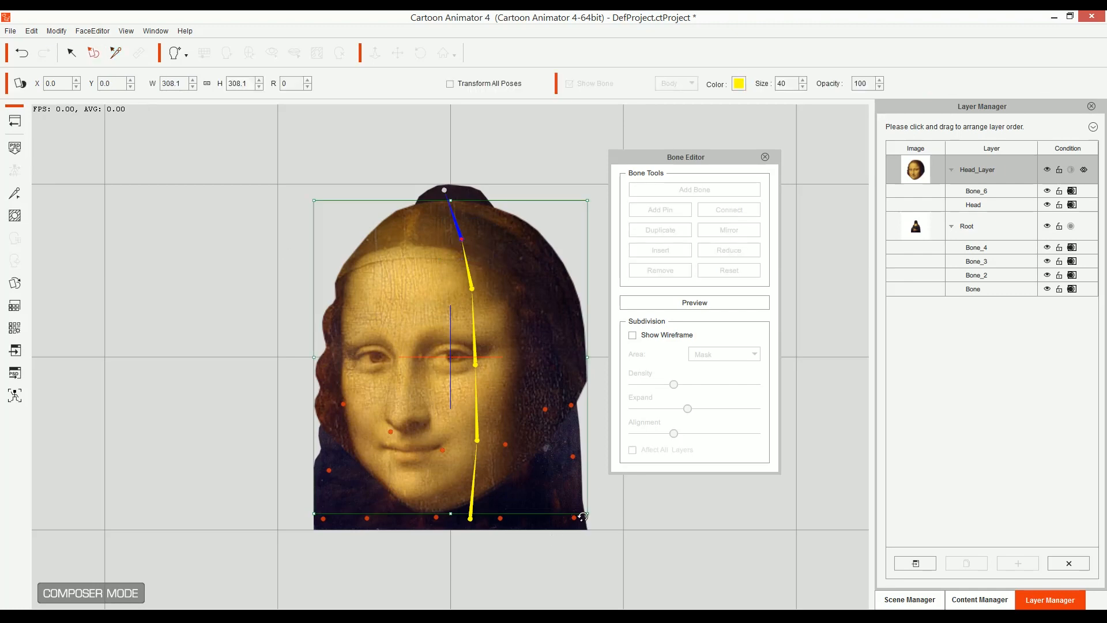
pyautogui.moveTo(587, 513); pyautogui.dragTo(496, 457)
pyautogui.moveTo(443, 366); pyautogui.dragTo(434, 228)
pyautogui.moveTo(505, 292); pyautogui.dragTo(491, 279)
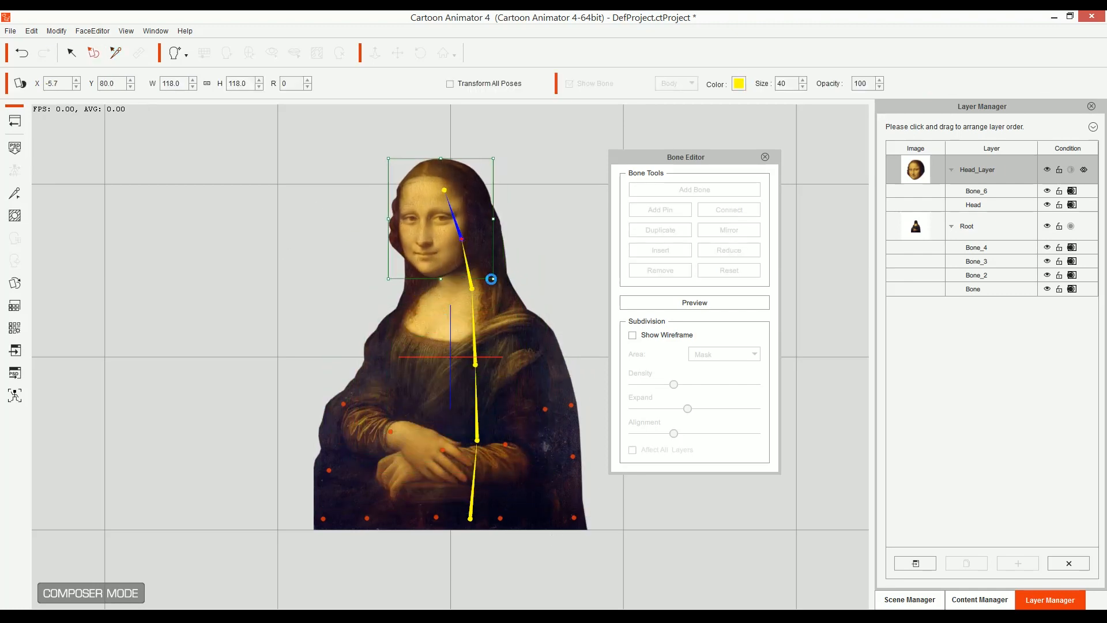
pyautogui.moveTo(424, 242); pyautogui.dragTo(431, 239)
pyautogui.moveTo(501, 274); pyautogui.dragTo(500, 271)
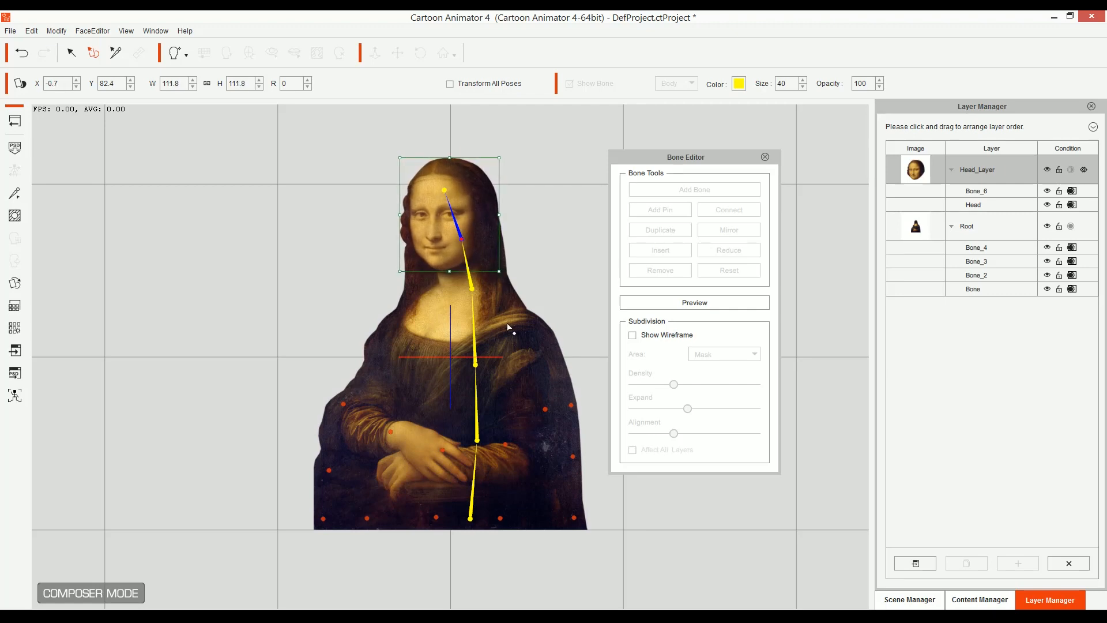
# - Preview the rig by moving the Head bone slightly
pyautogui.click(71, 54)
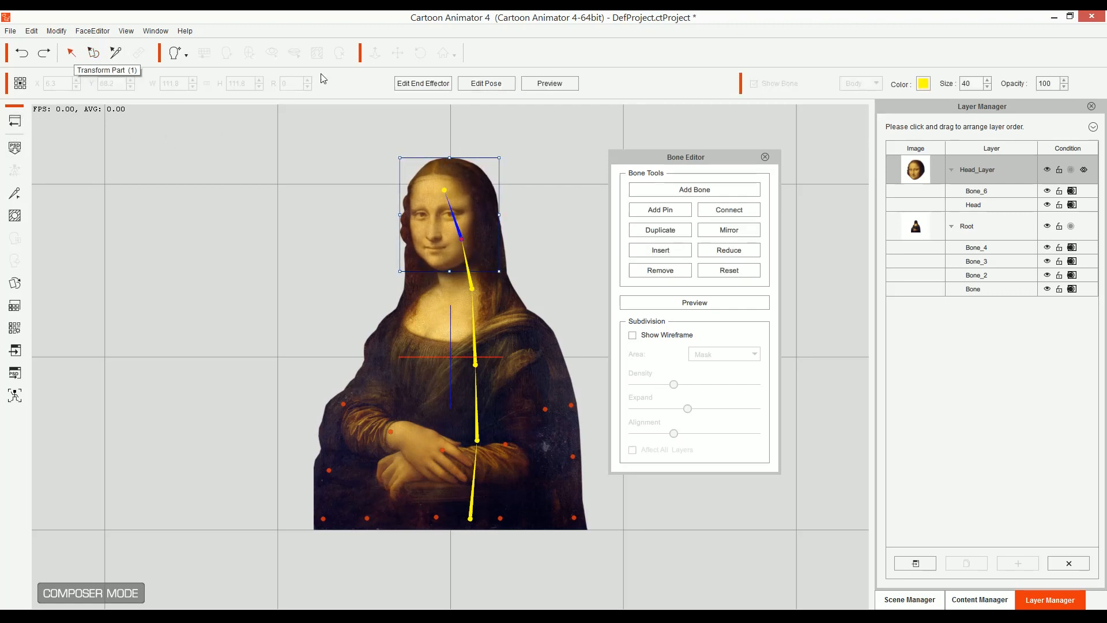
pyautogui.click(549, 83)
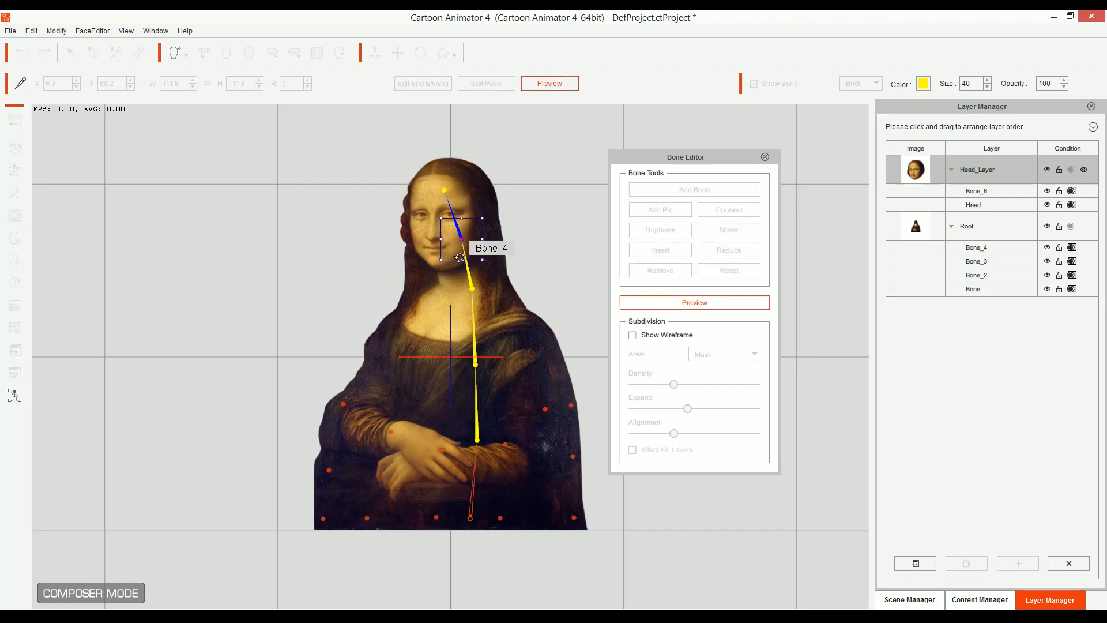
pyautogui.moveTo(456, 224)
pyautogui.mouseDown()
pyautogui.moveTo(441, 218)
pyautogui.moveTo(472, 221)
pyautogui.moveTo(462, 226)
pyautogui.mouseUp()
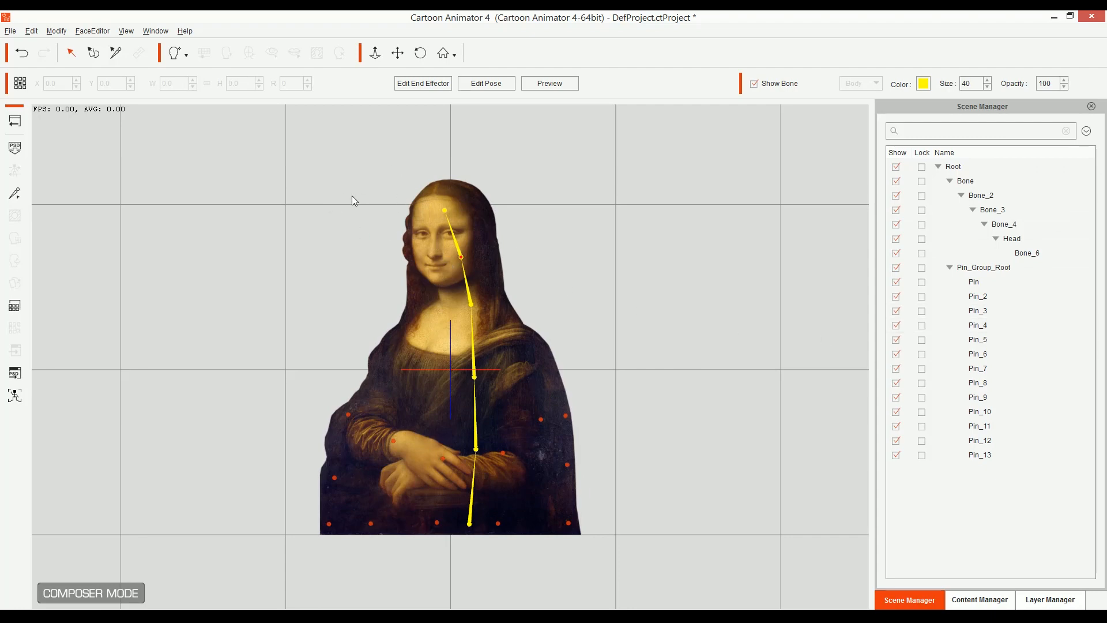
# - Return to the stage, try scaling the Monalisa-Body actor down to about 95.1, and undo the scaling
pyautogui.click(15, 122)
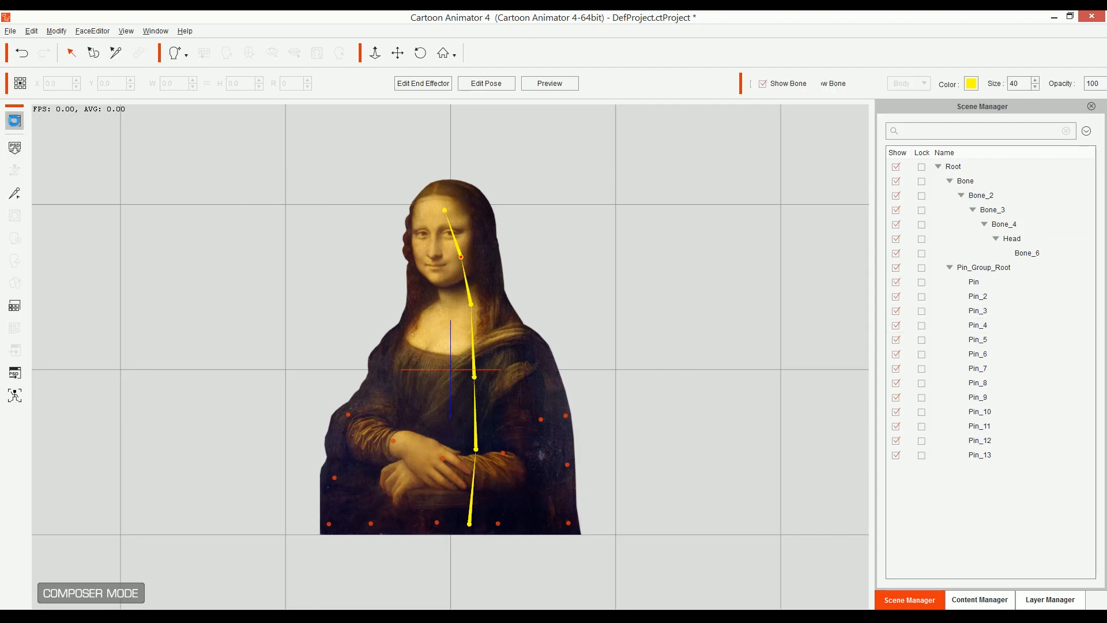
pyautogui.click(455, 349)
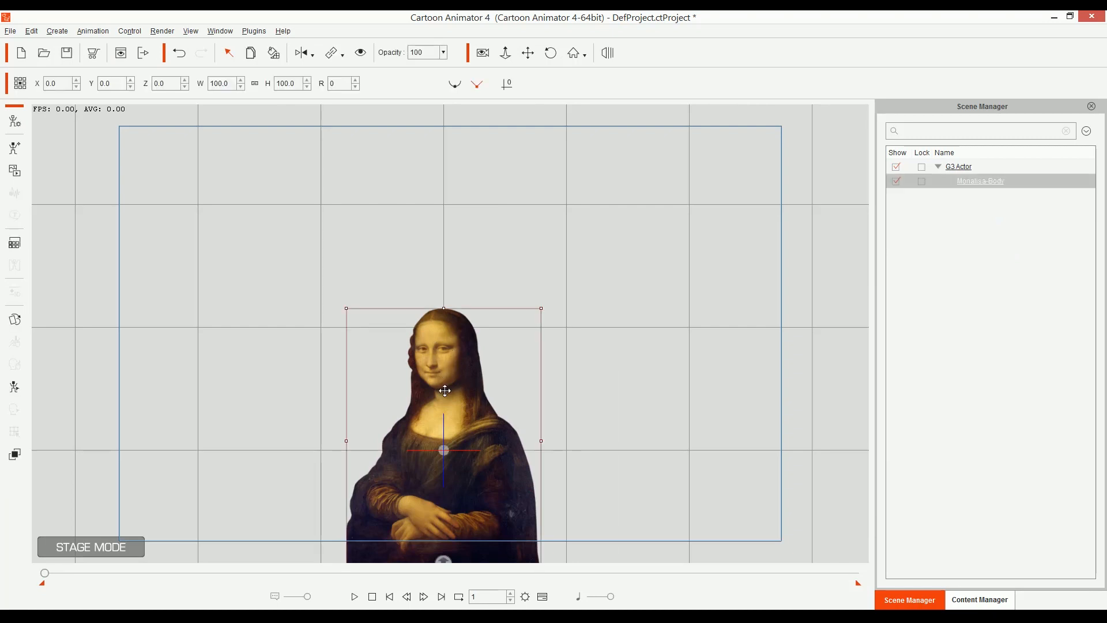
pyautogui.moveTo(539, 310)
pyautogui.mouseDown()
pyautogui.moveTo(521, 336)
pyautogui.moveTo(545, 323)
pyautogui.mouseUp()
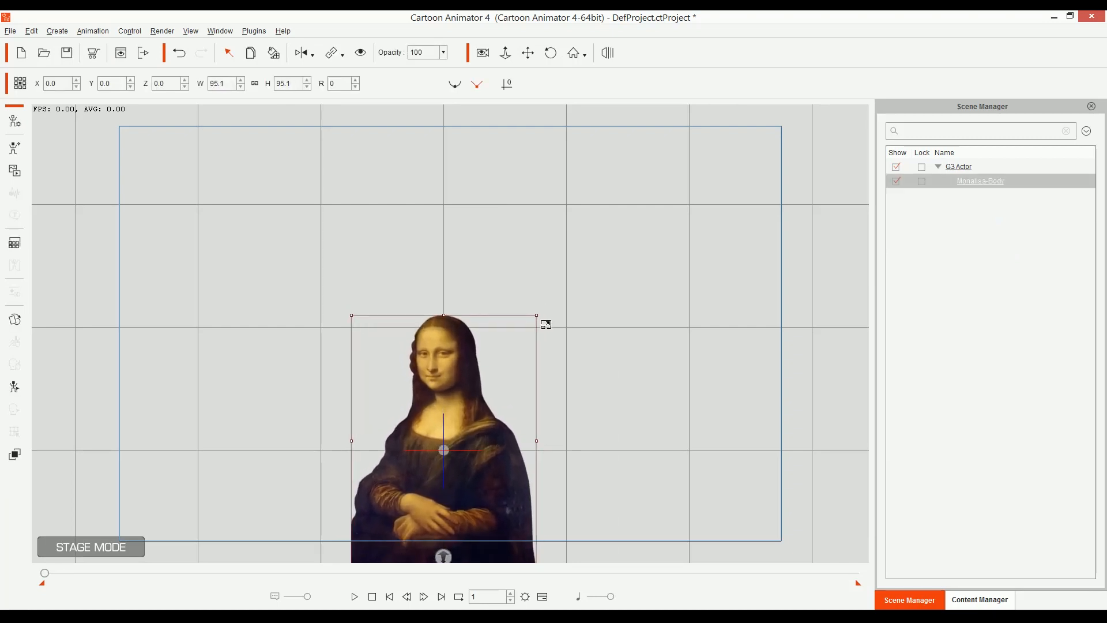
pyautogui.hotkey('ctrl', 'z')
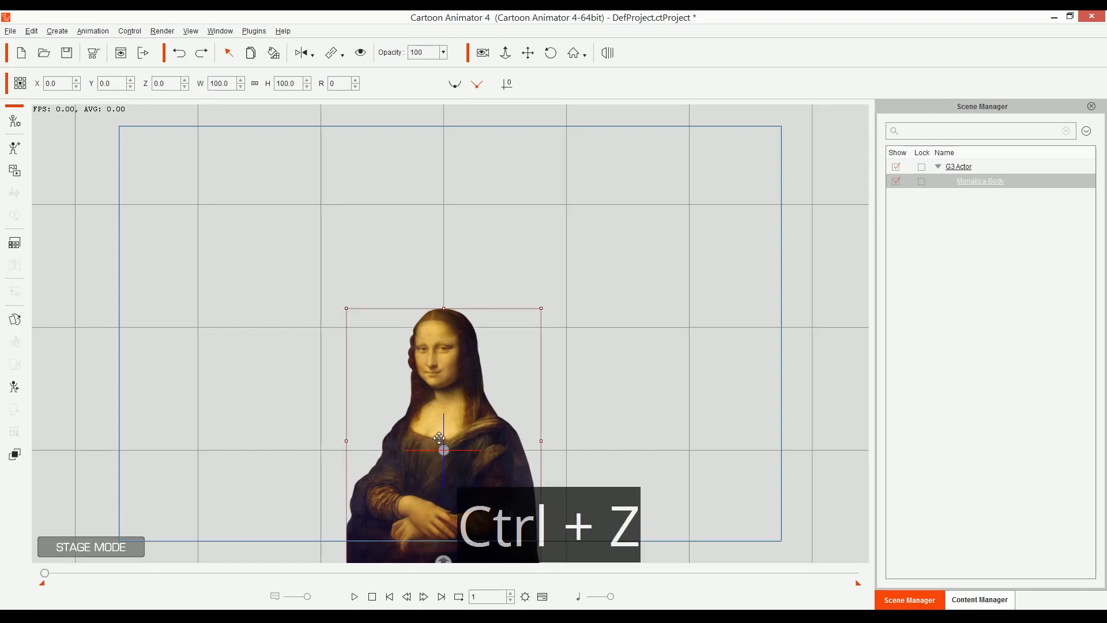
pyautogui.moveTo(548, 304)
pyautogui.mouseDown()
pyautogui.moveTo(499, 284)
pyautogui.moveTo(569, 356)
pyautogui.moveTo(548, 304)
pyautogui.mouseUp()
pyautogui.hotkey('ctrl', 'z')
pyautogui.moveTo(446, 458)
pyautogui.mouseDown()
pyautogui.moveTo(422, 319)
pyautogui.moveTo(357, 320)
pyautogui.mouseUp()
pyautogui.hotkey('ctrl', 'alt')
pyautogui.moveTo(412, 281); pyautogui.dragTo(414, 353)
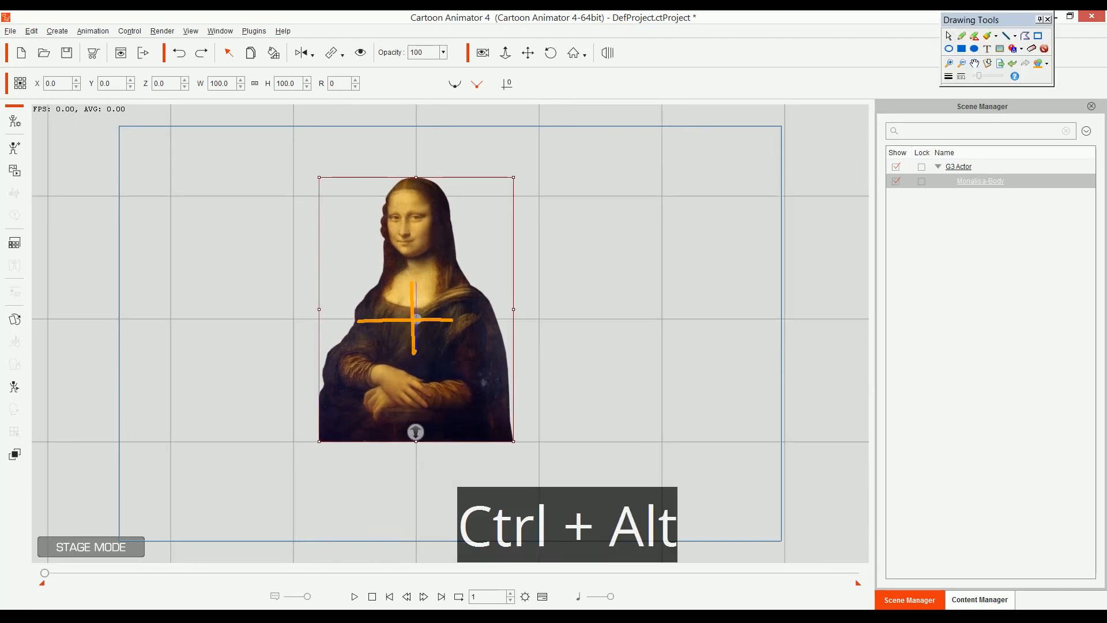
pyautogui.click(416, 442)
pyautogui.moveTo(432, 449); pyautogui.dragTo(459, 472)
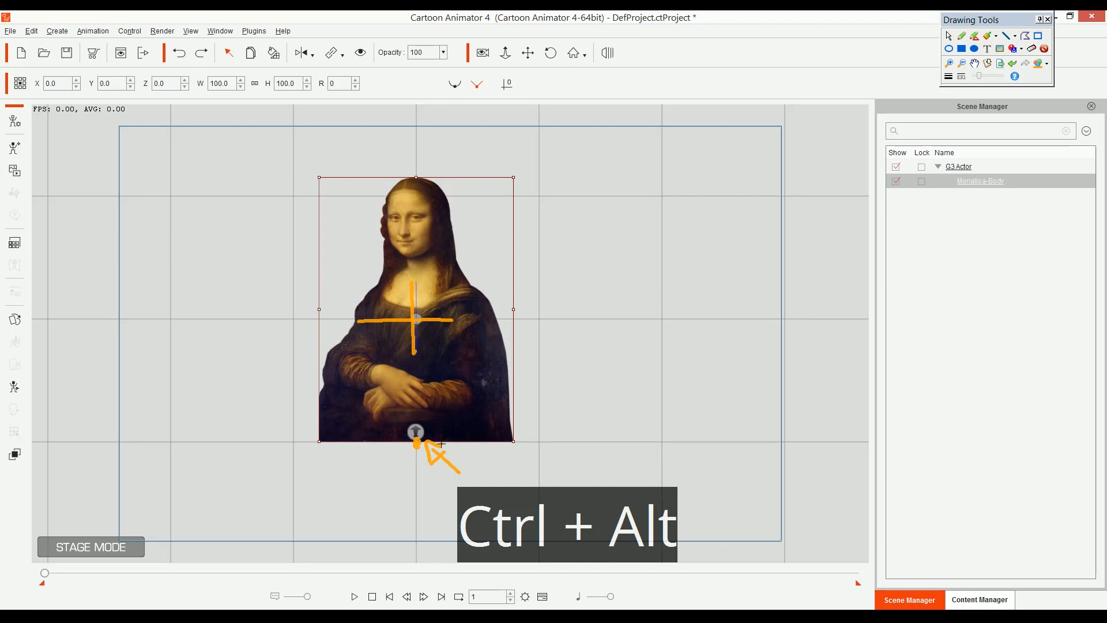
pyautogui.hotkey('ctrl', 'alt')
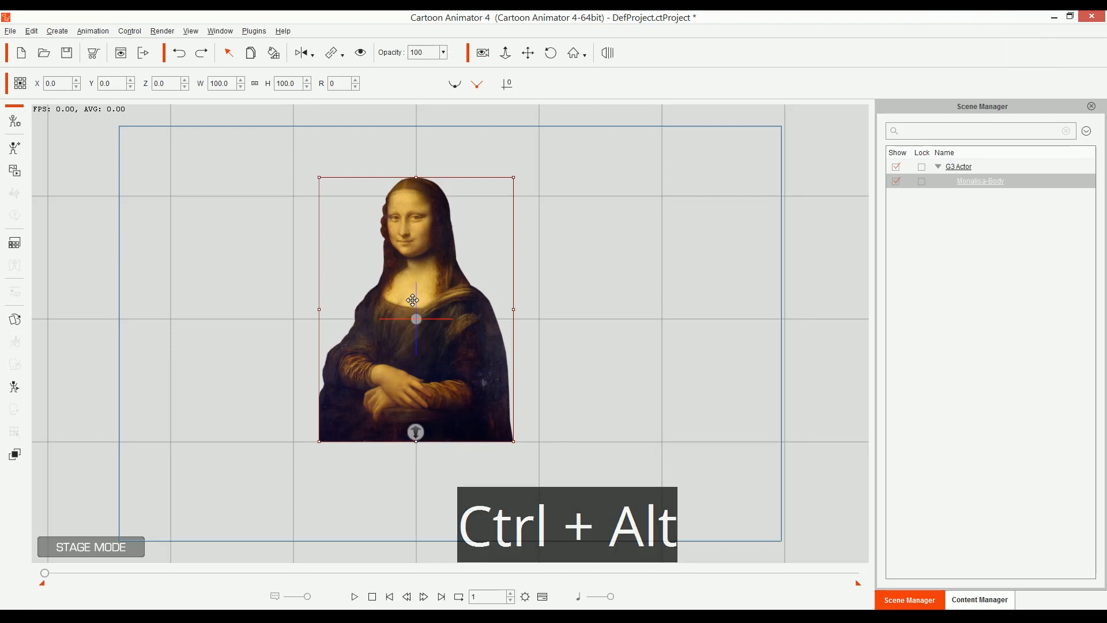
# - In the composer's pose editing, raise the Root image to about Y 99.6 so its bottom edge meets the origin, and return to the stage
pyautogui.click(14, 123)
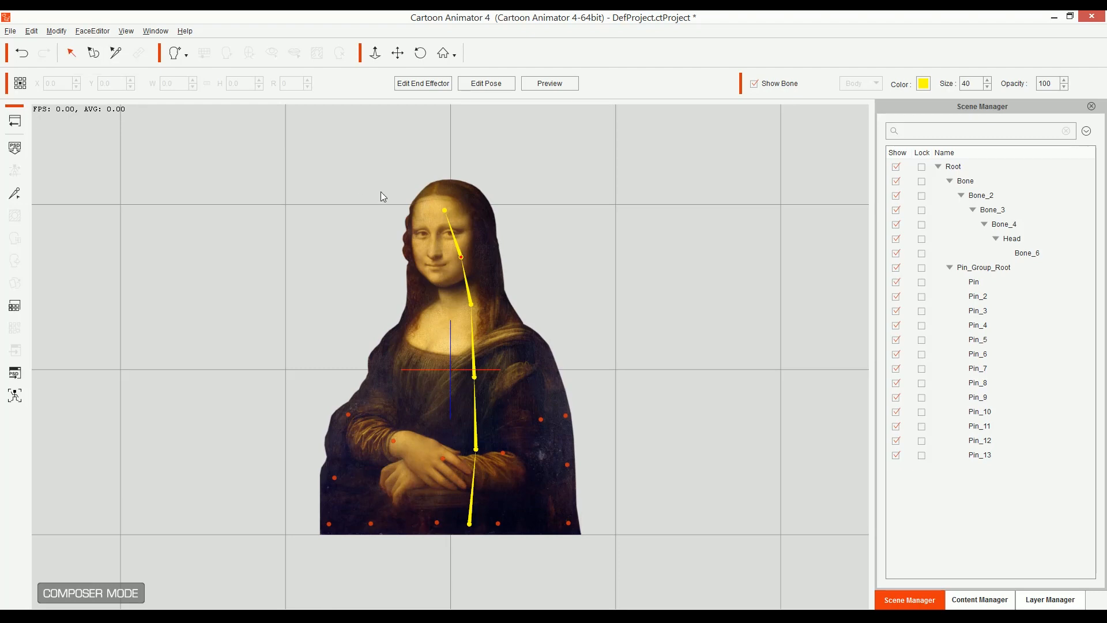
pyautogui.click(493, 84)
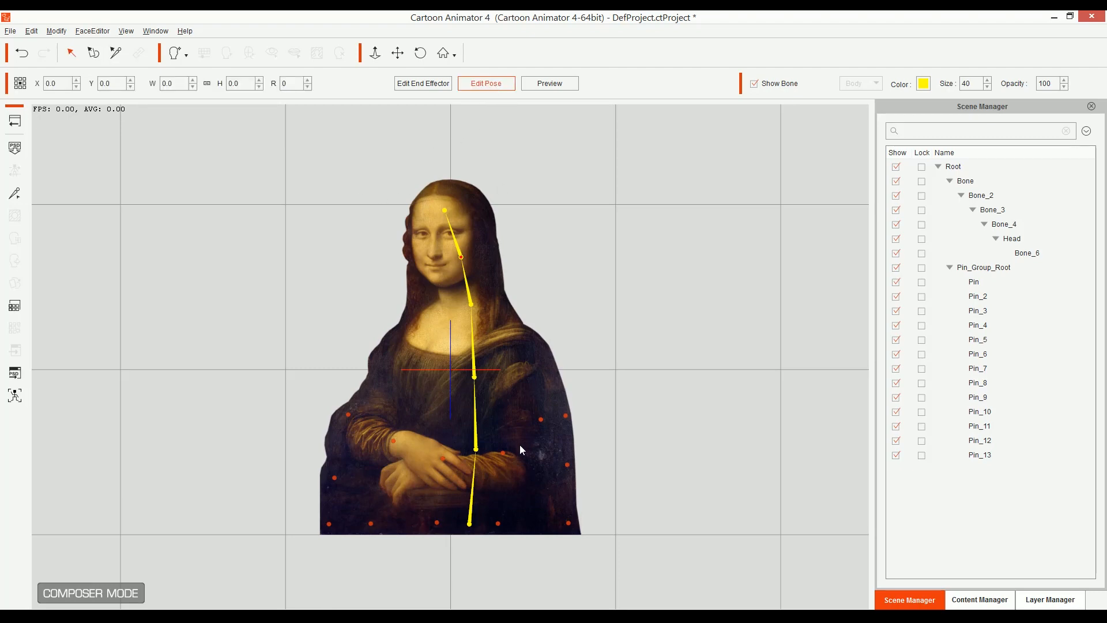
pyautogui.click(507, 435)
pyautogui.moveTo(504, 496); pyautogui.dragTo(505, 332)
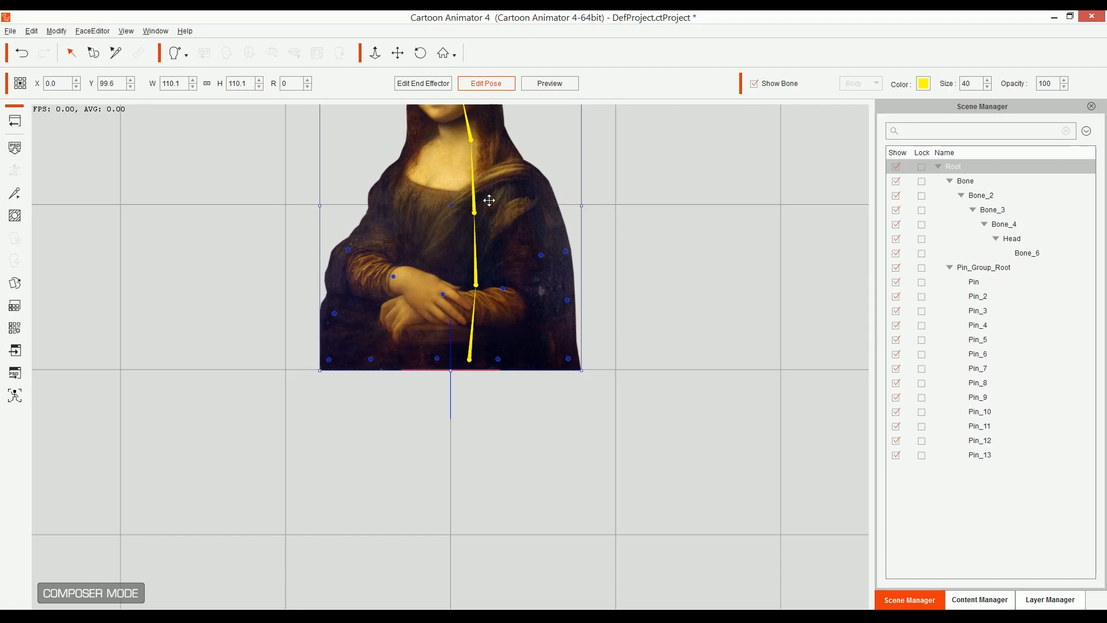
pyautogui.click(487, 84)
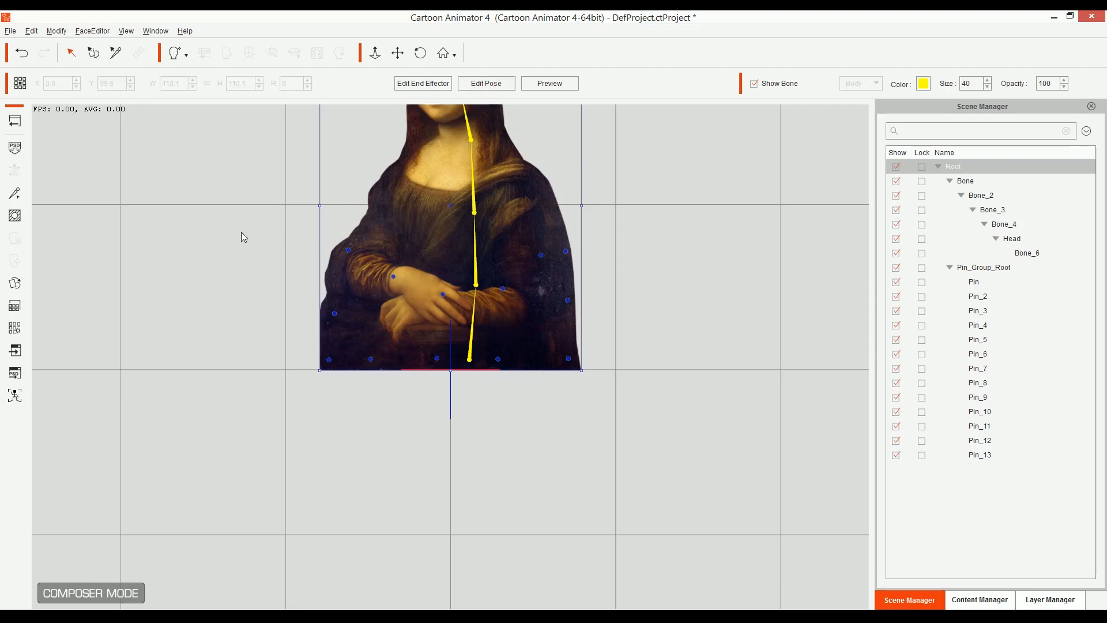
pyautogui.click(14, 121)
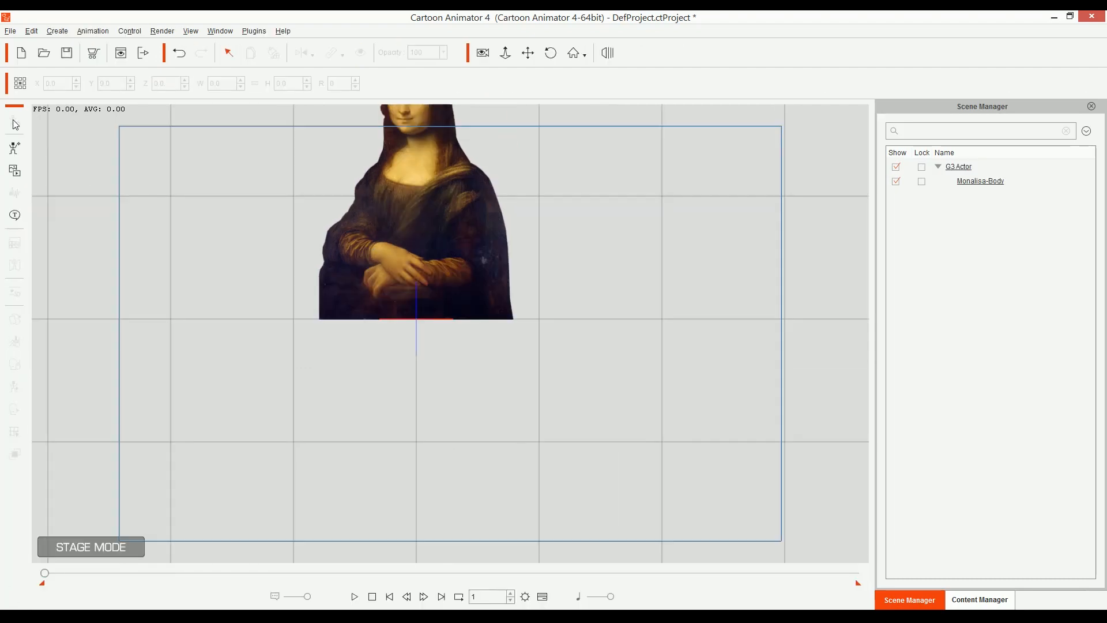
# - Try moving the Monalisa-Body actor down on the stage to about X 6.1, Y -139, and undo the move
pyautogui.click(443, 261)
pyautogui.moveTo(437, 193); pyautogui.dragTo(445, 364)
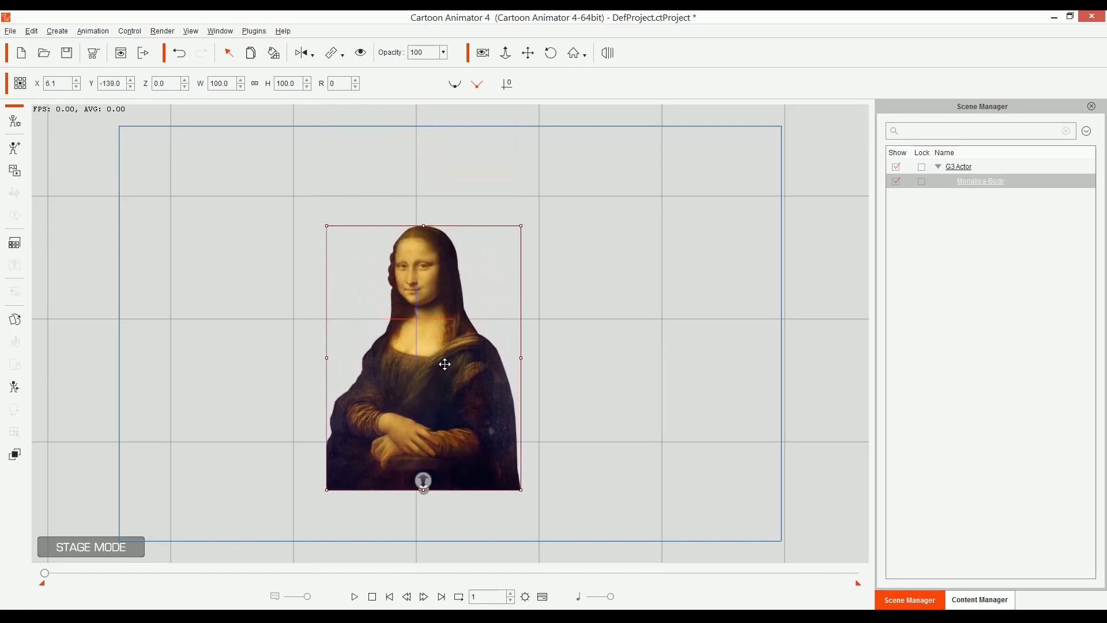
pyautogui.hotkey('ctrl', 'z')
# - Try rotating the Monalisa-Body actor slightly to about 359 degrees around its base pivot, and undo the rotation
pyautogui.moveTo(456, 264); pyautogui.dragTo(457, 420)
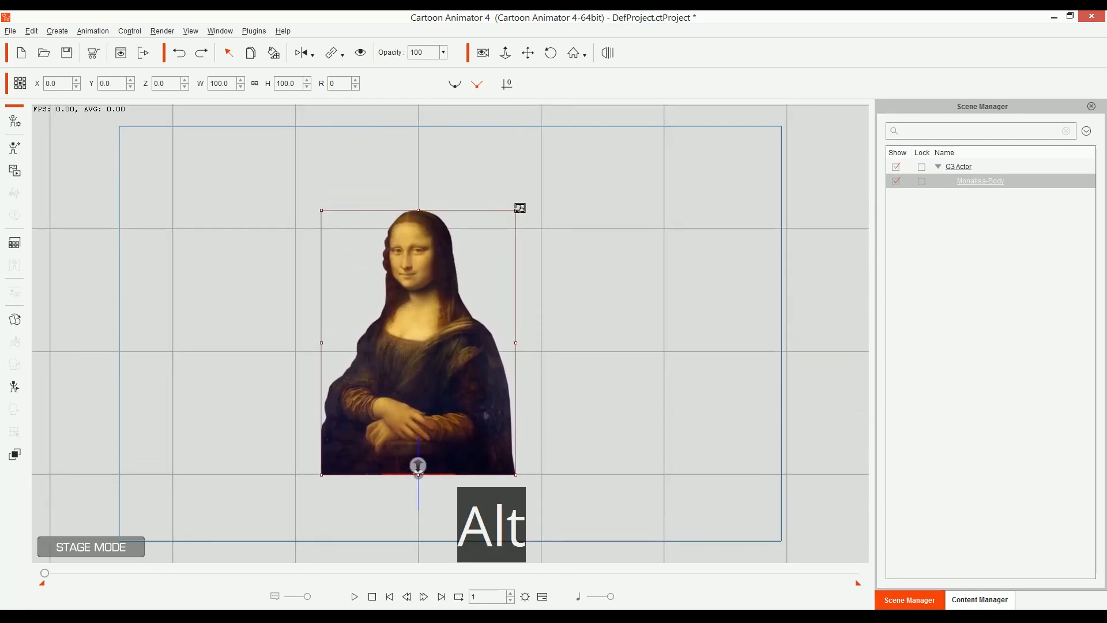
pyautogui.moveTo(519, 208); pyautogui.dragTo(506, 226)
pyautogui.hotkey('ctrl', 'z')
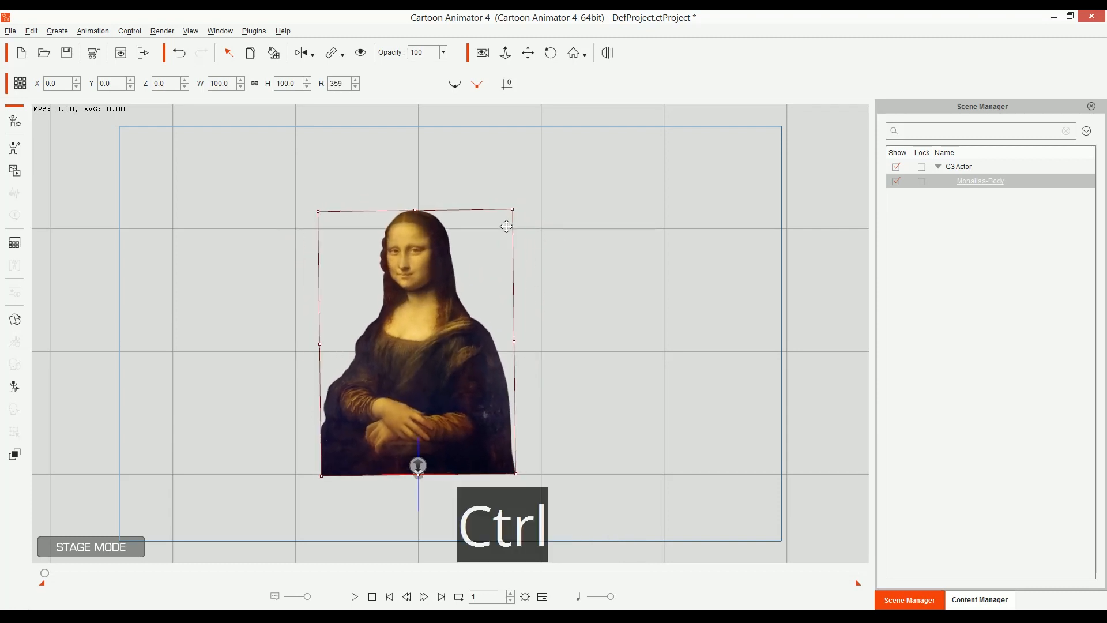
pyautogui.hotkey('ctrl', 'z')
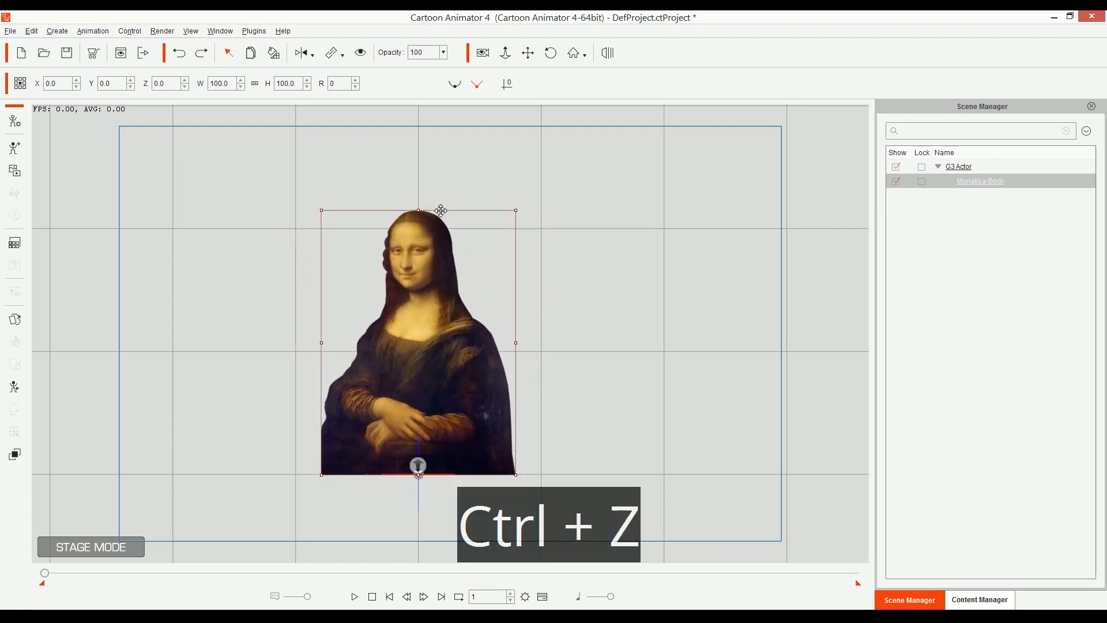
# - Squash the actor's height to about 88.4, try stretching its width to about 114.1, and undo the width change
pyautogui.moveTo(416, 211); pyautogui.dragTo(418, 240)
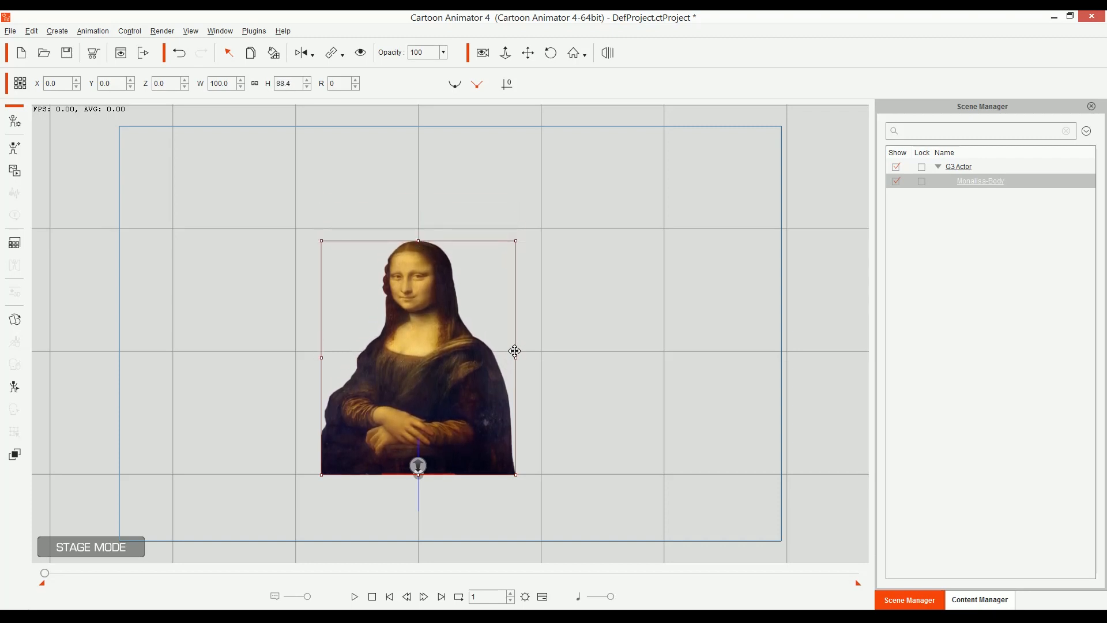
pyautogui.moveTo(516, 358); pyautogui.dragTo(523, 391)
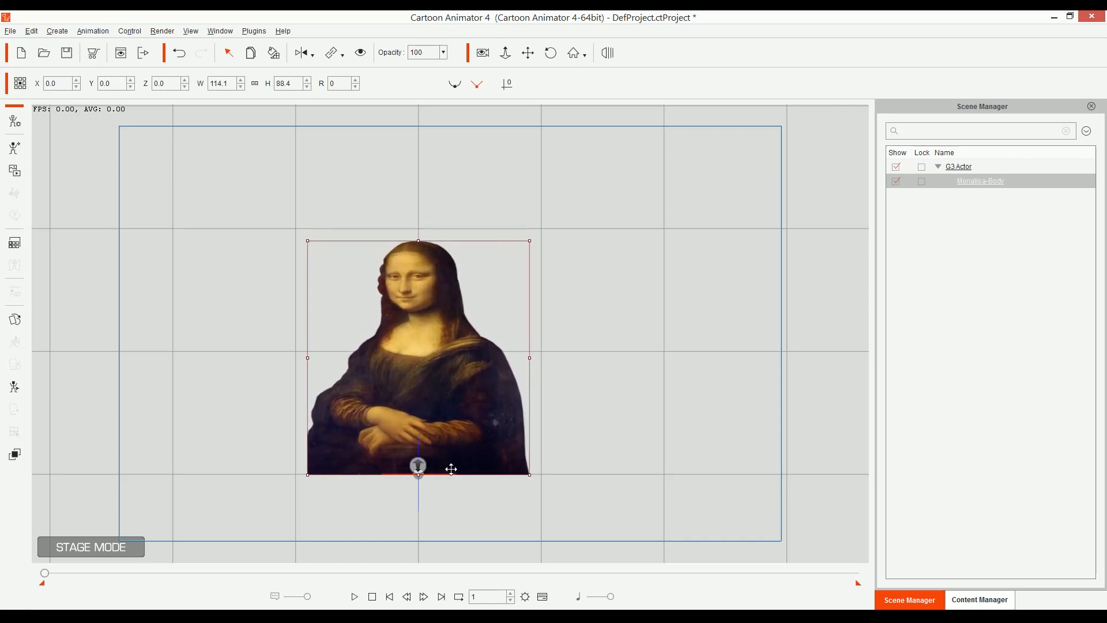
pyautogui.press('ctrl')
pyautogui.hotkey('ctrl', 'z')
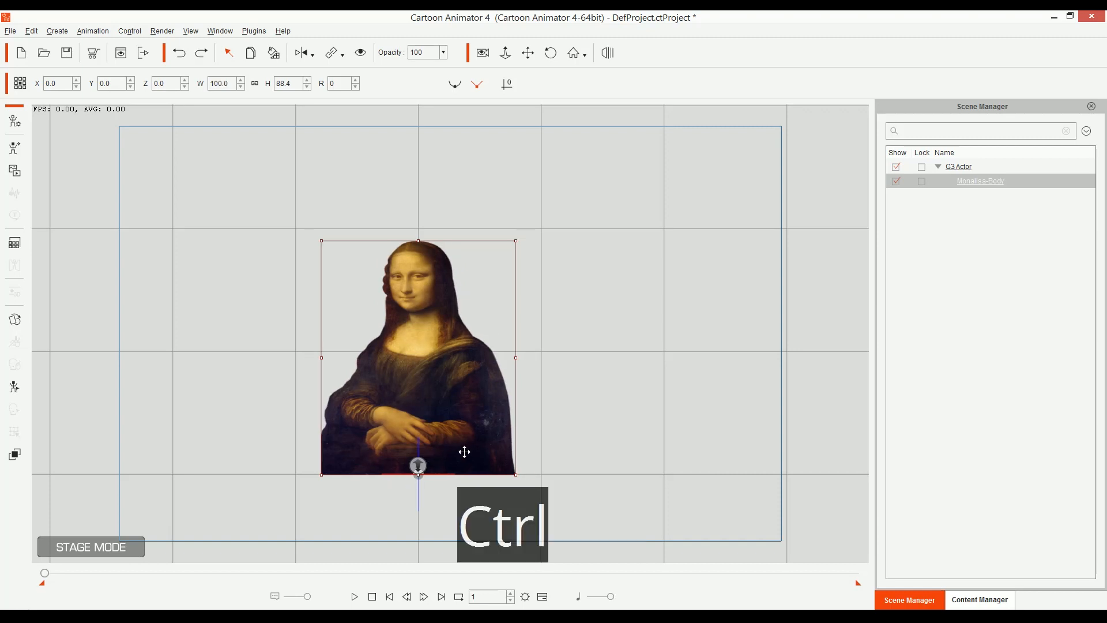